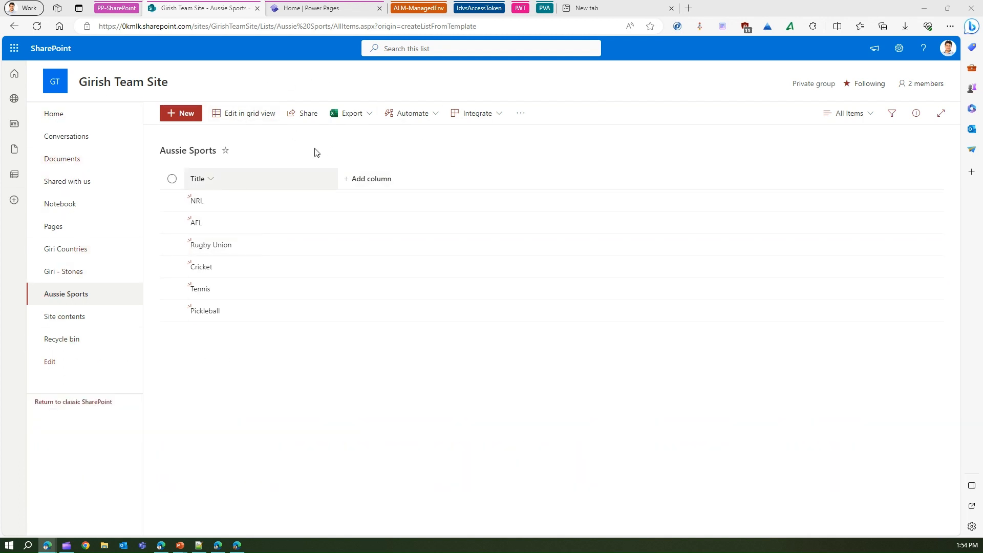
- Switch to Power Pages and open the Customer Self Service site for editing
left_click(319, 9)
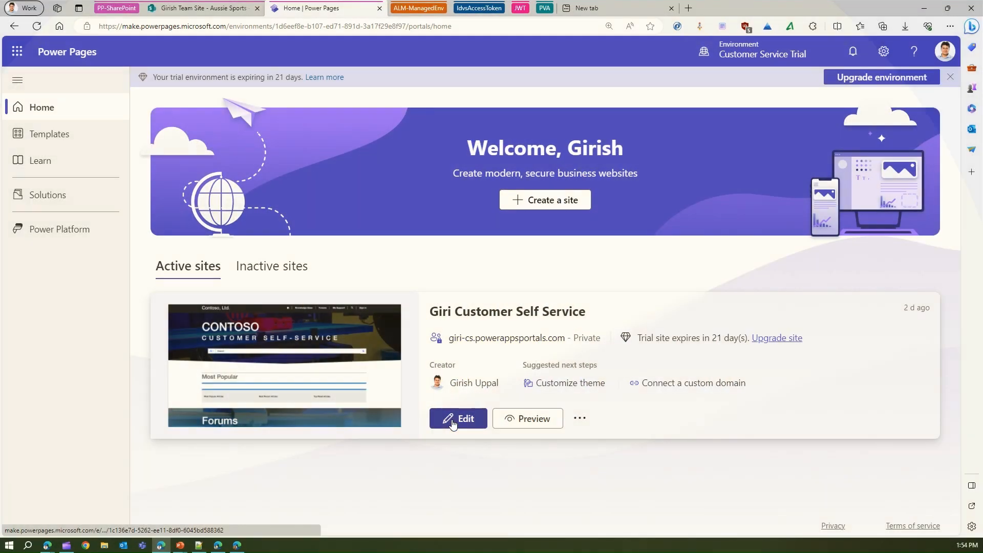
left_click(453, 424)
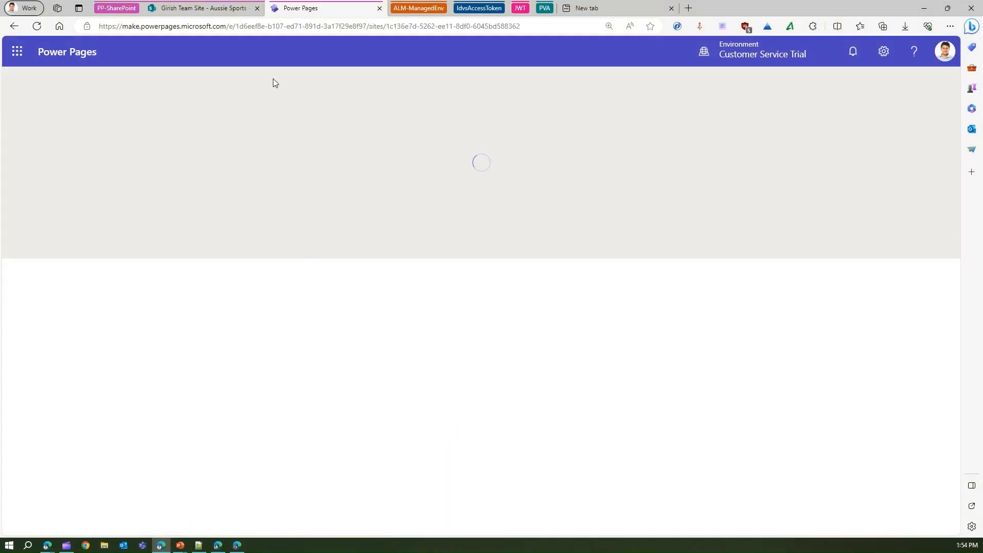
mouse_move(210, 8)
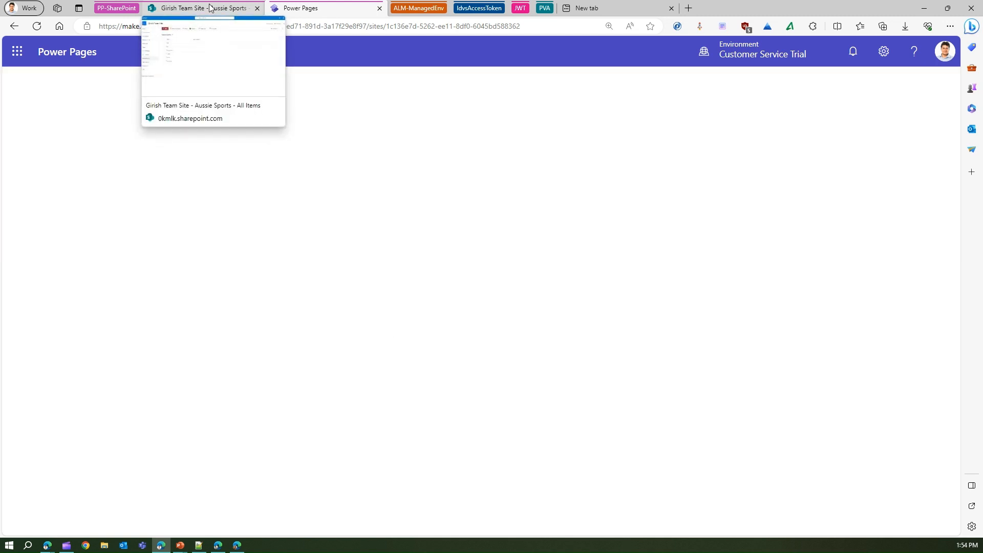
left_click(210, 8)
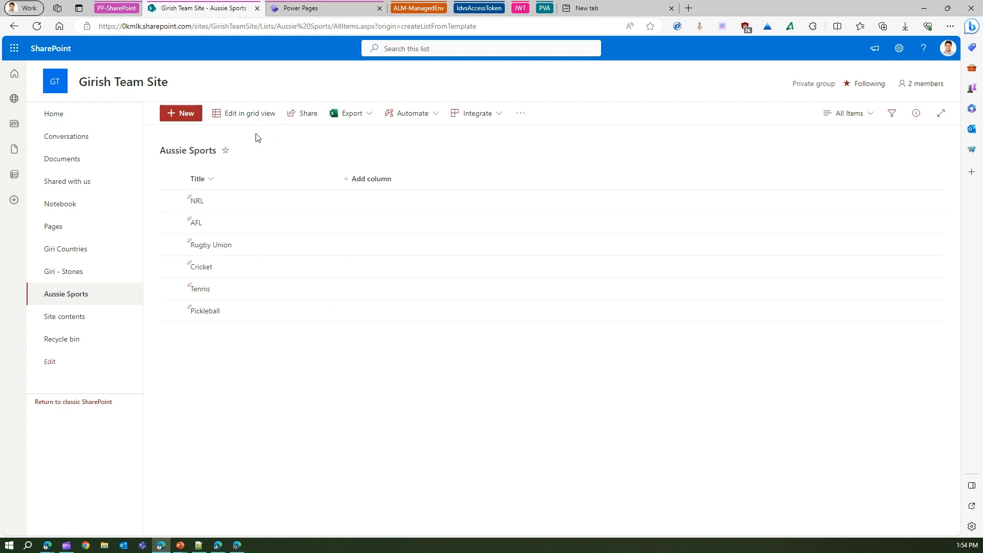
left_click(331, 8)
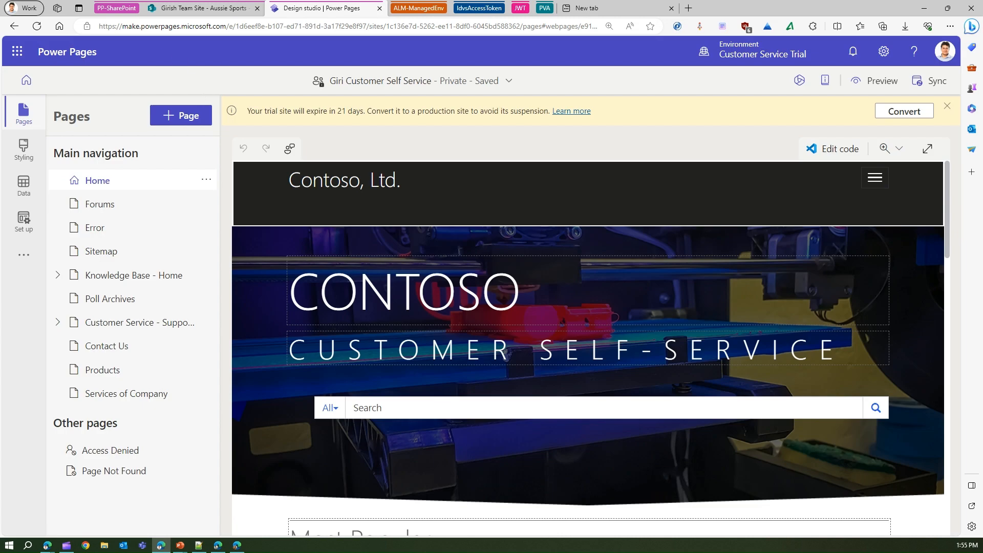
- Open the site's data area, browse its other tables, and start a new table from external data
left_click(23, 184)
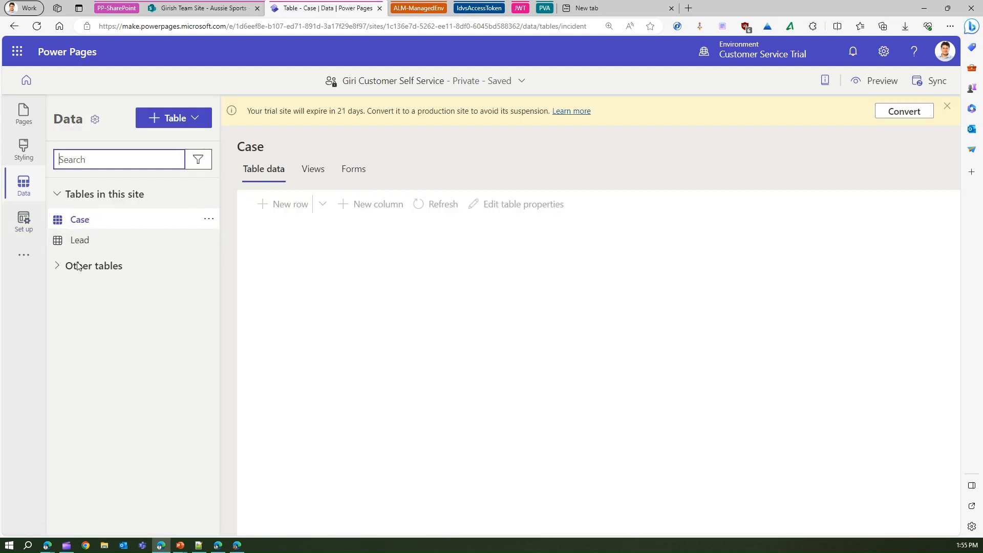
left_click(56, 266)
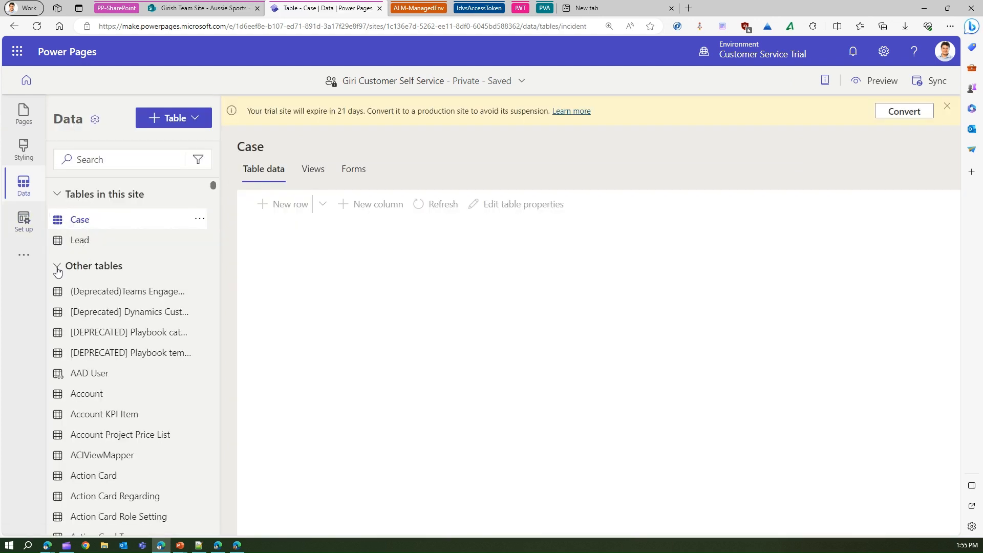
left_click_drag(215, 187, 215, 214)
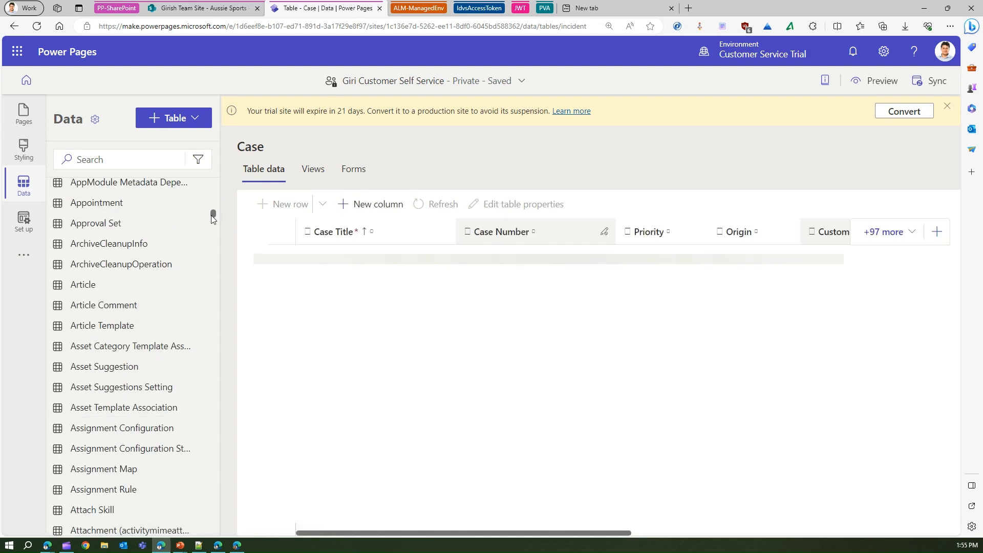
left_click_drag(213, 215, 217, 180)
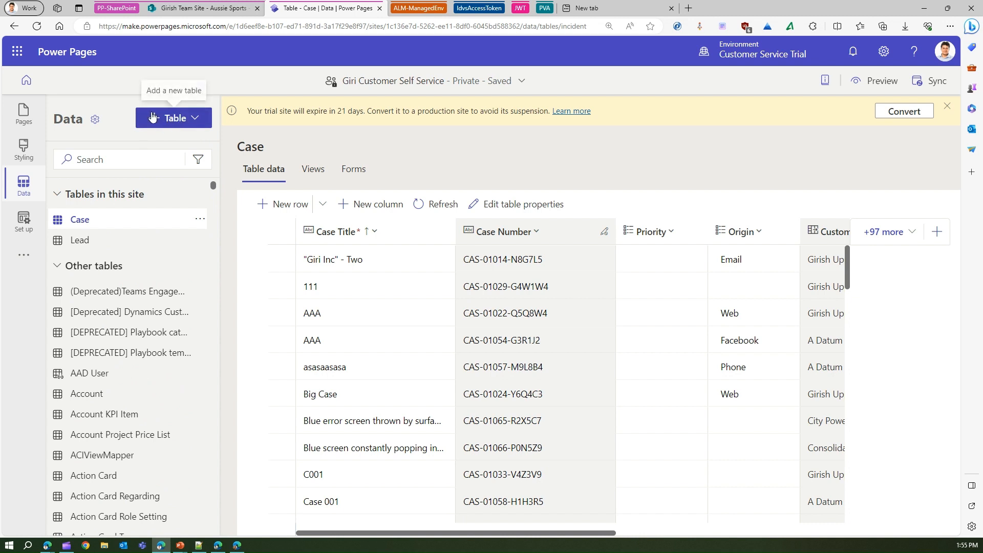
left_click(195, 119)
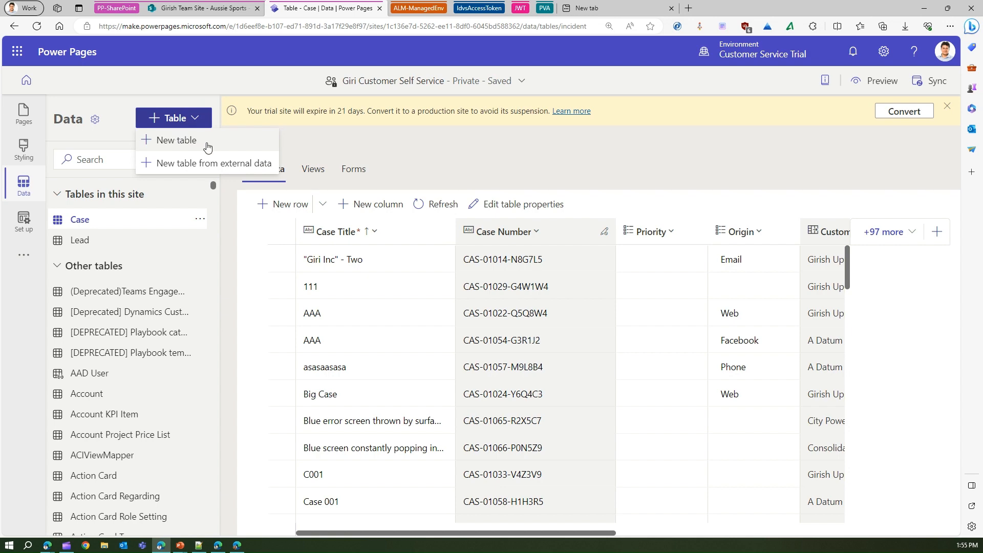
left_click(235, 165)
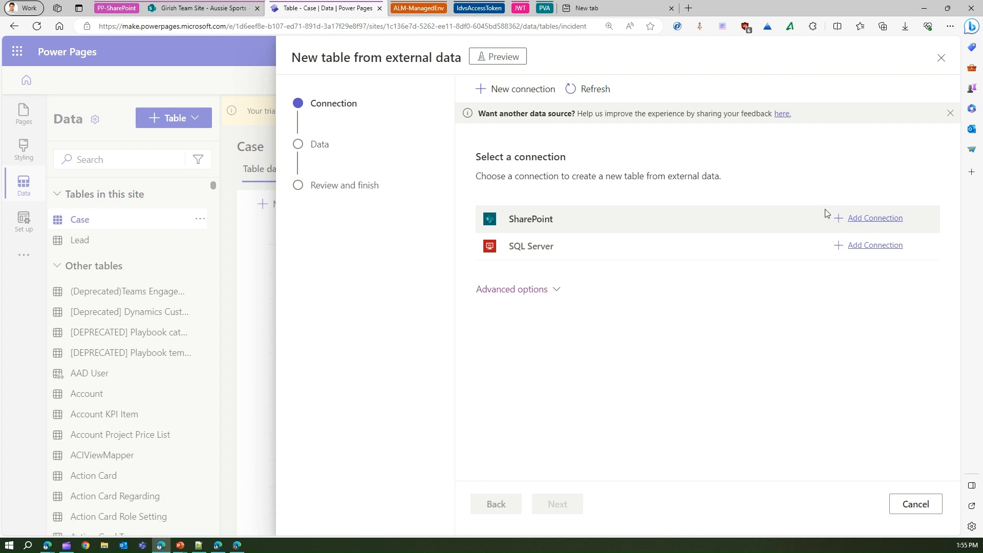
left_click(531, 90)
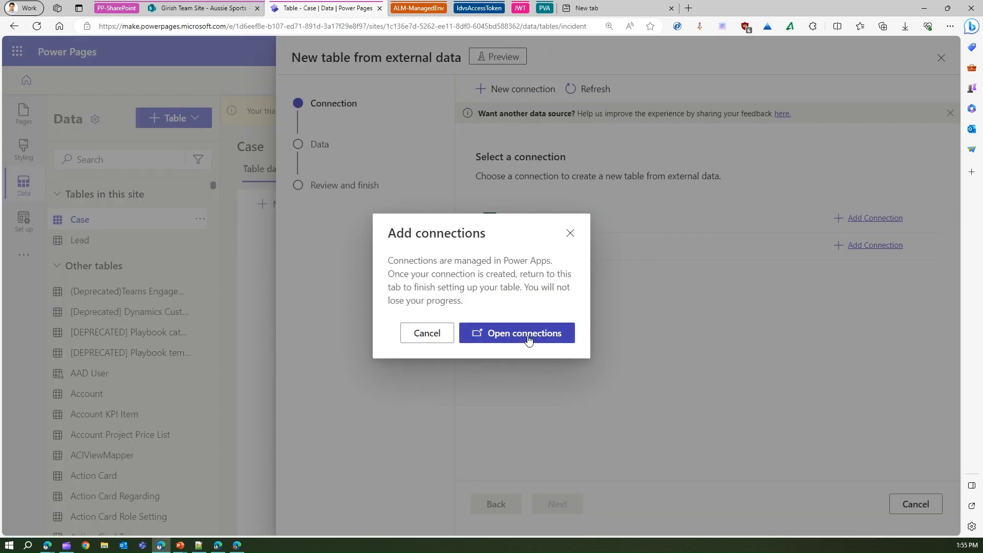
left_click(570, 234)
- Select the team site's base URL in the address of the SharePoint Aussie Sports list, and return to Power Pages
left_click(193, 12)
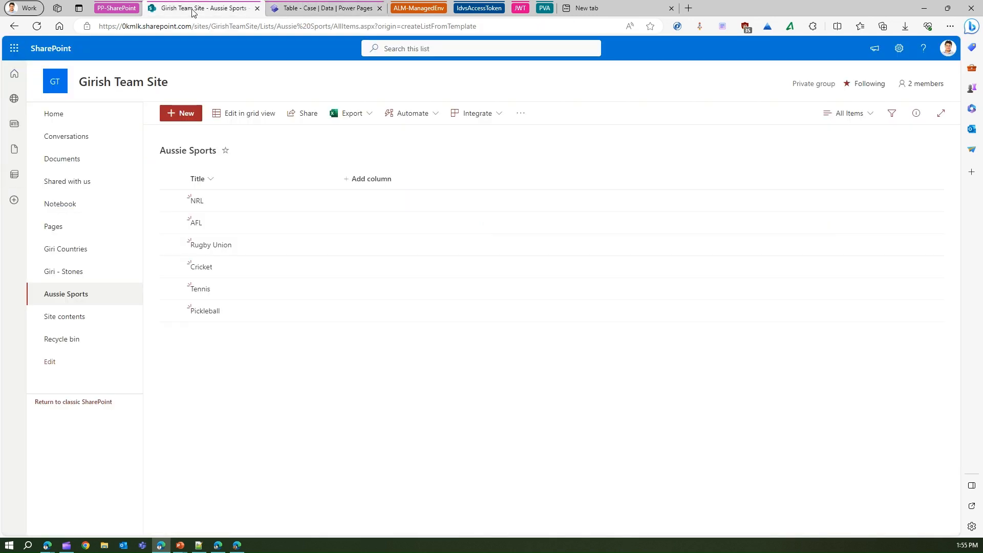
left_click_drag(261, 27, 96, 29)
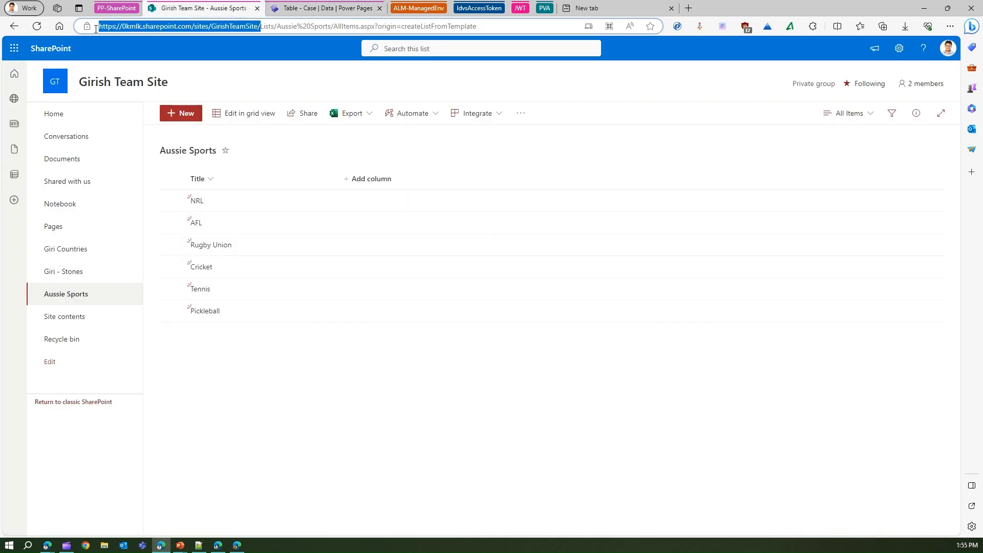
left_click(326, 9)
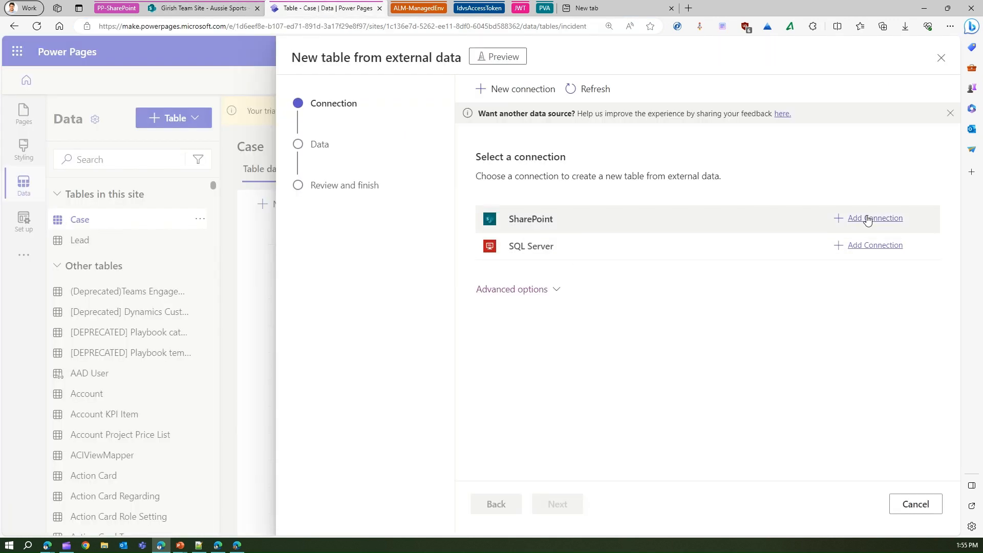
- Create a SharePoint connection that connects directly (cloud-services), and return to the new table setup in Power Pages
left_click(651, 222)
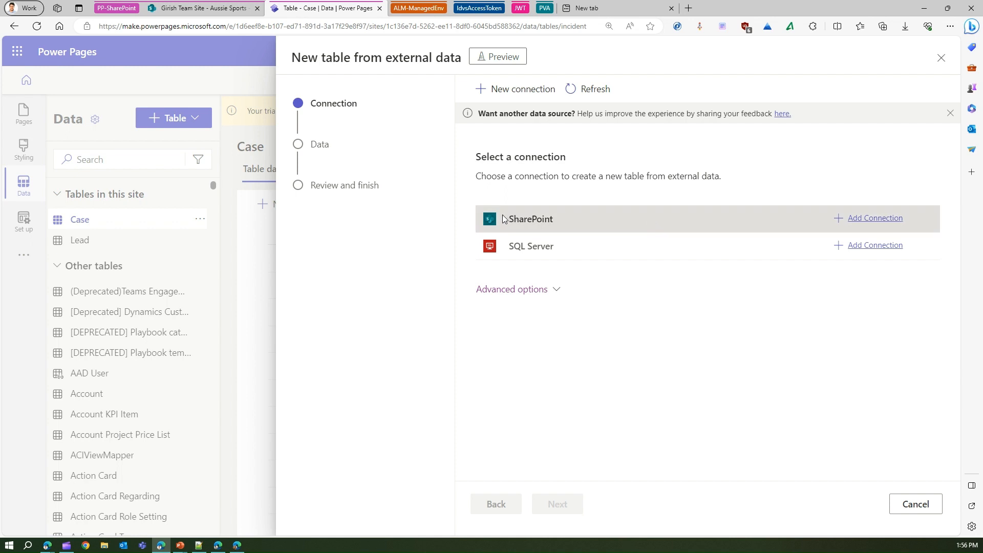
left_click(875, 218)
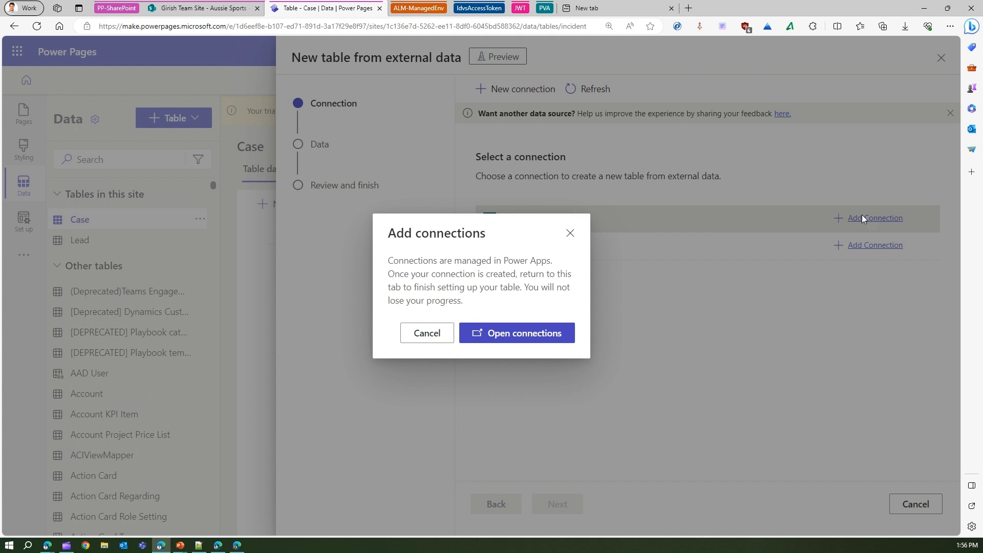
left_click(532, 338)
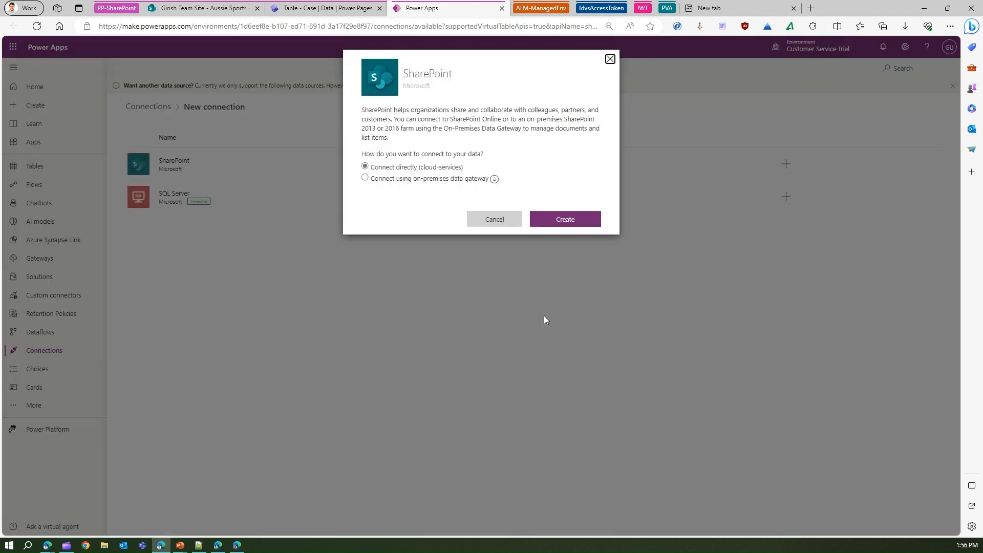
left_click(556, 222)
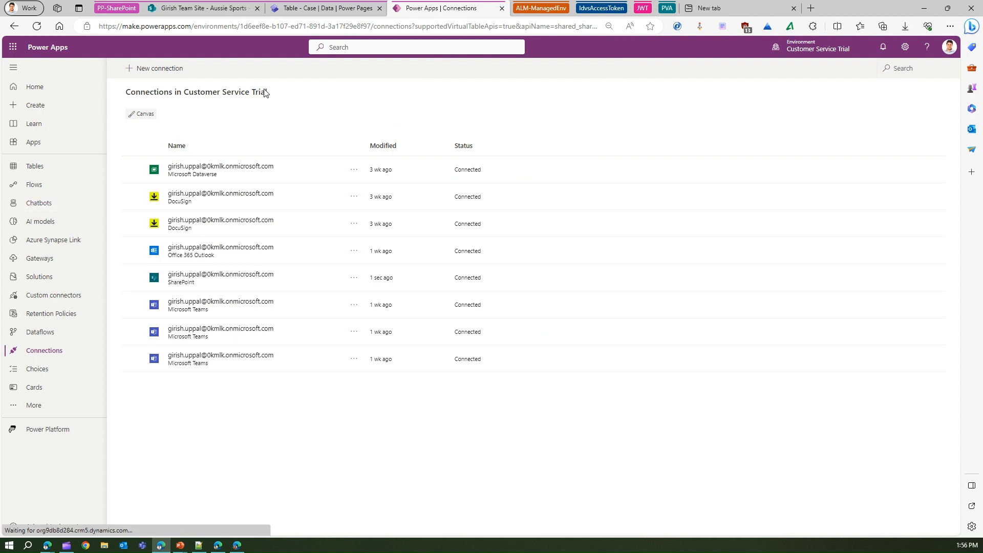
left_click(314, 8)
left_click(545, 330)
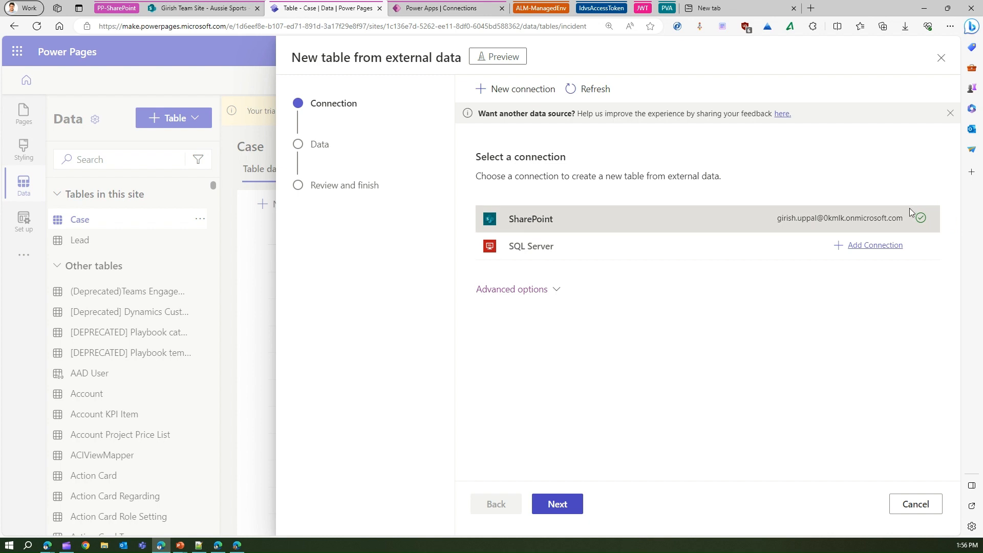
- Use the SharePoint connection and pick the team site hosting the Aussie Sports list from the recent sites
left_click(563, 505)
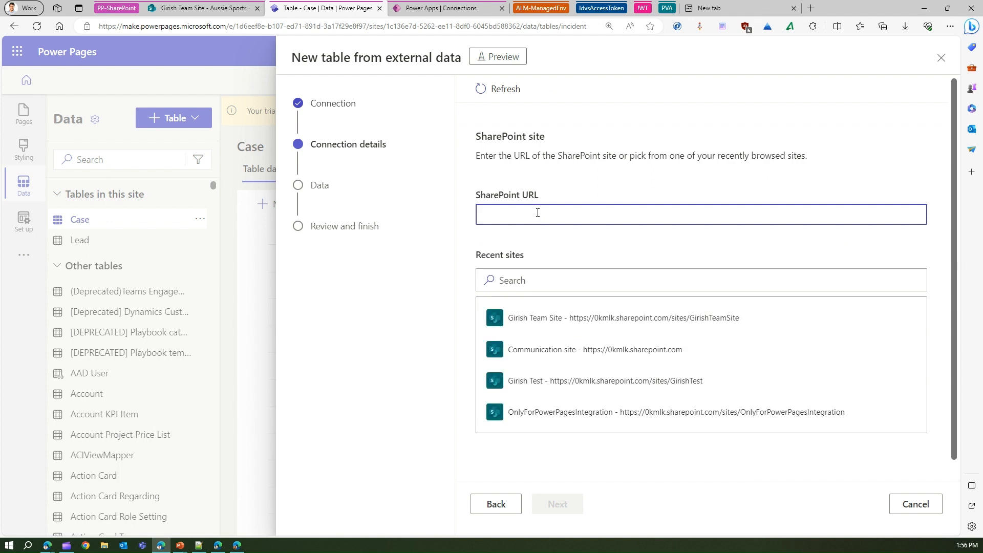
left_click(188, 9)
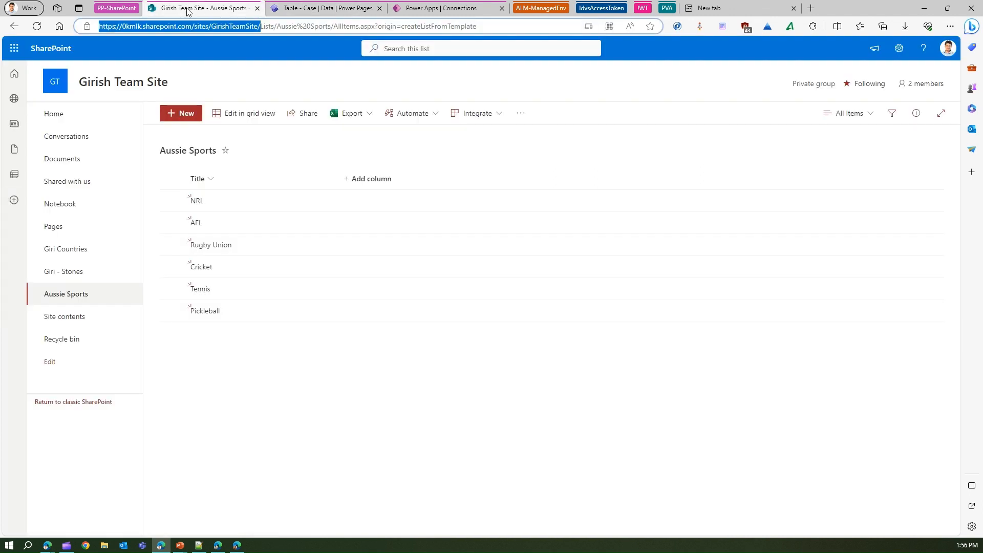
left_click(298, 9)
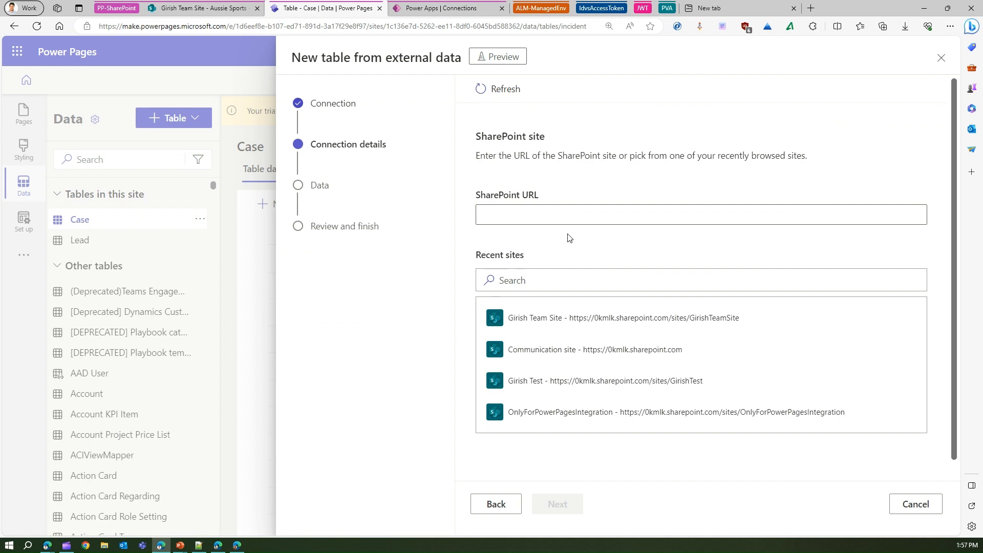
left_click(716, 321)
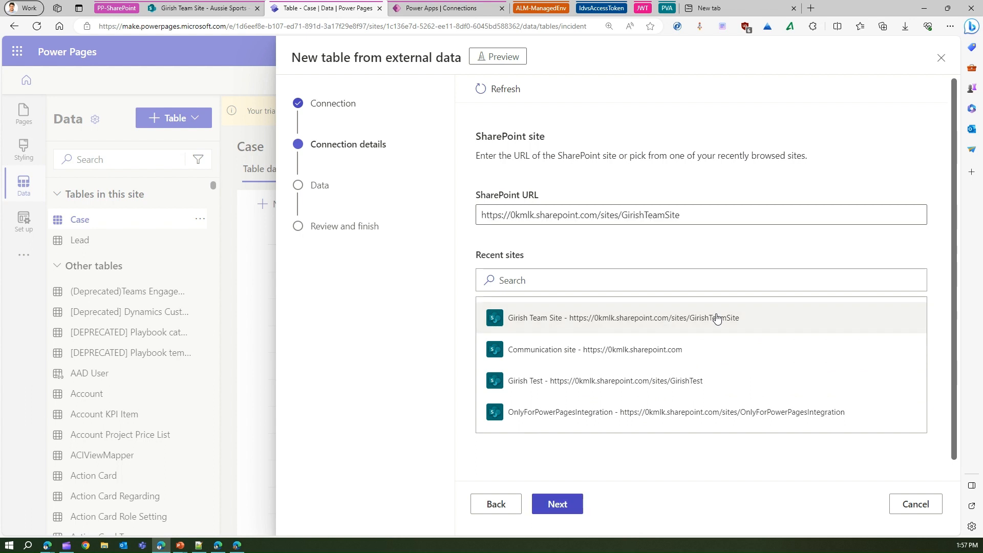
left_click(562, 507)
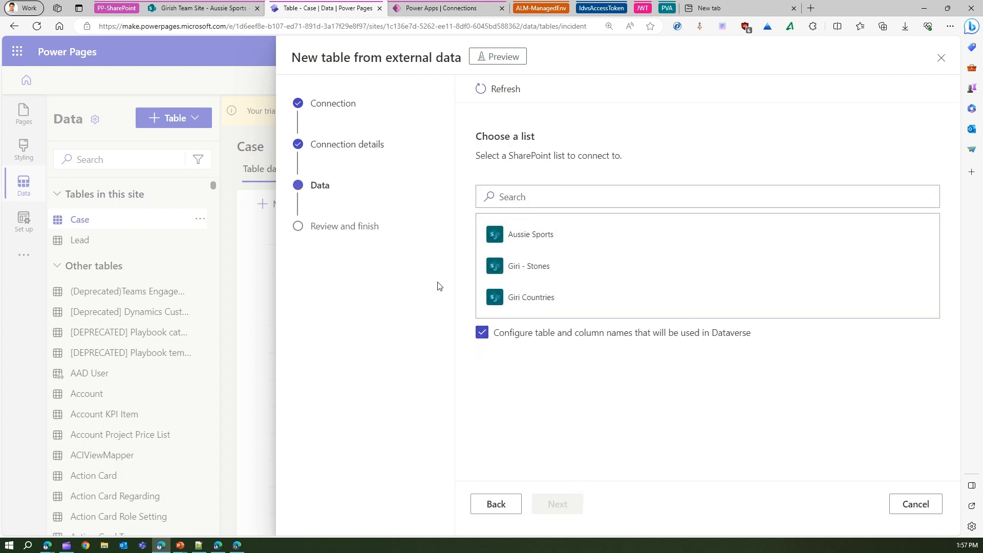
- Choose the Aussie Sports list as the data source and proceed to configuring its table and column names
left_click(150, 7)
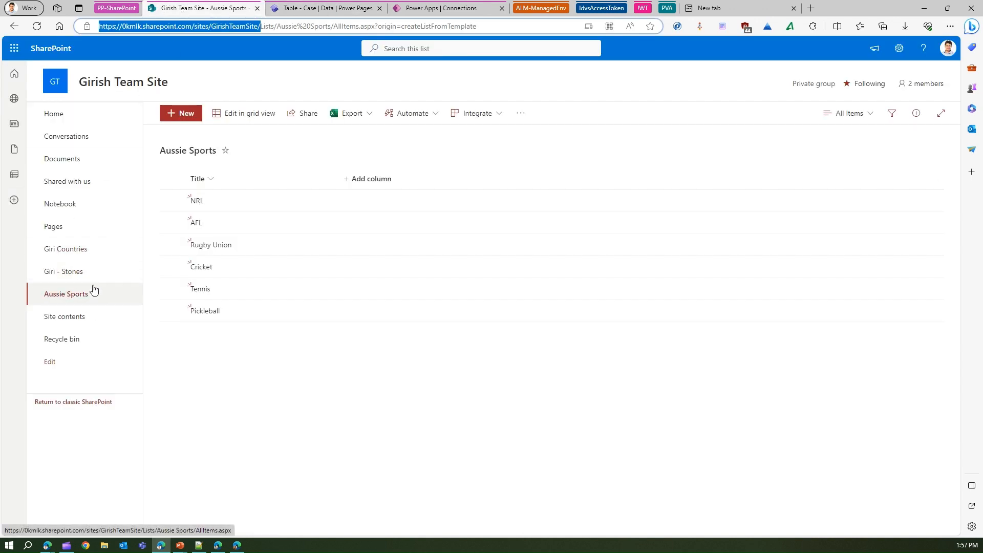
left_click(341, 7)
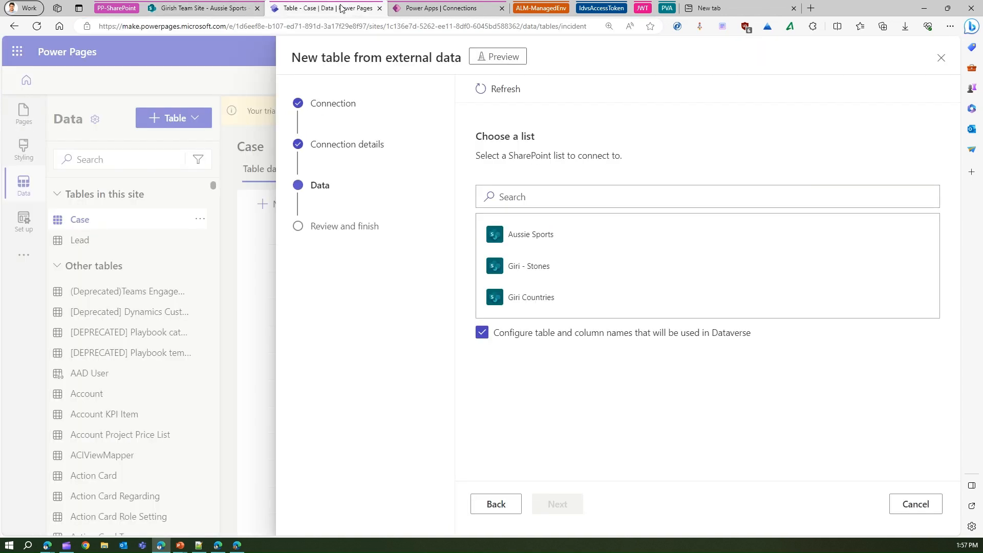
left_click(558, 239)
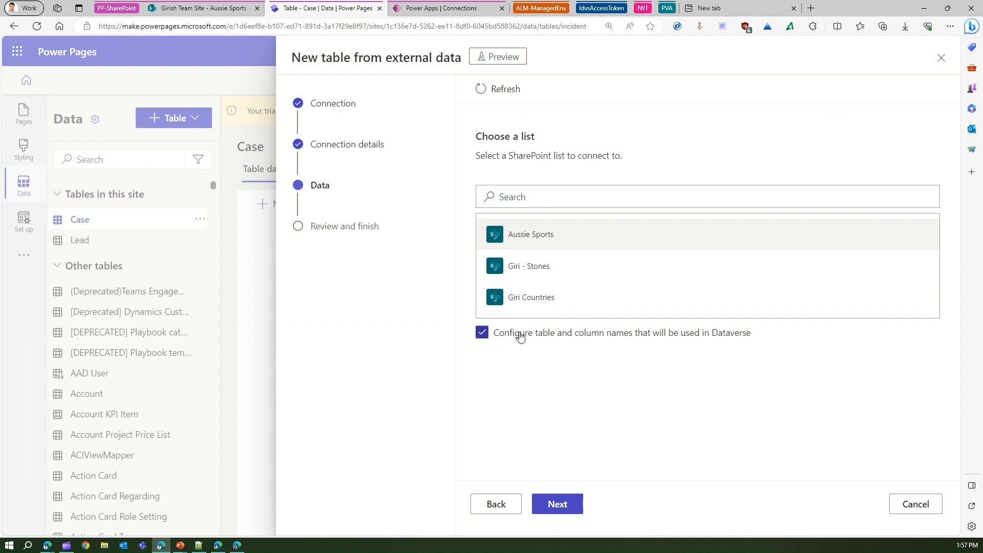
left_click(557, 504)
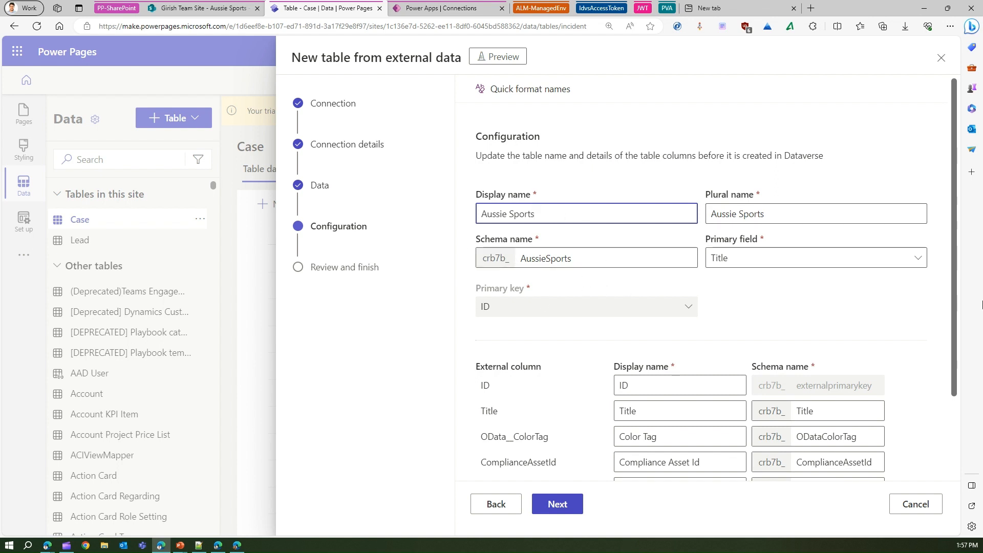
- Accept the Aussie Sports table and column names, review the summary, and finish creating the table
scroll(967, 372, "down", 2)
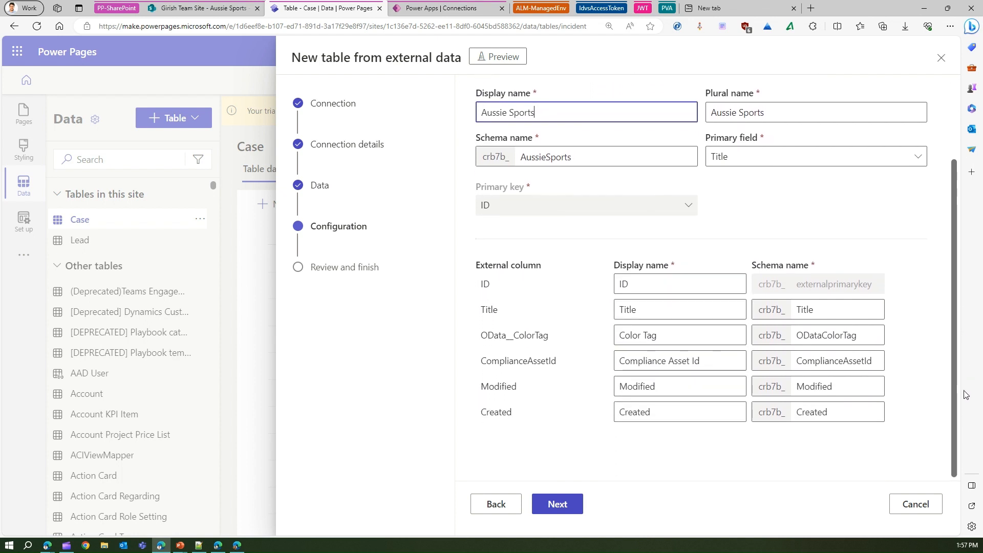
left_click(666, 311)
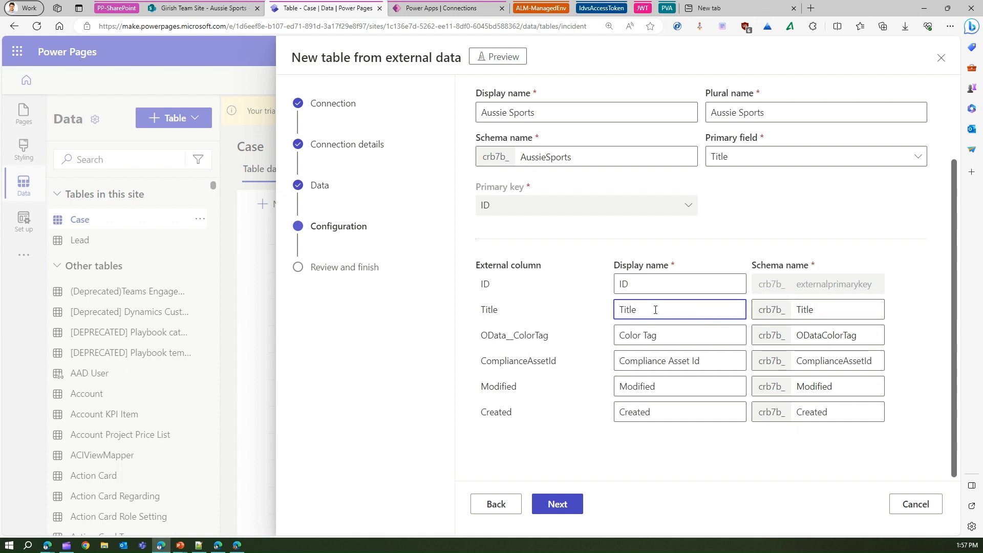
left_click_drag(652, 310, 600, 308)
left_click(563, 503)
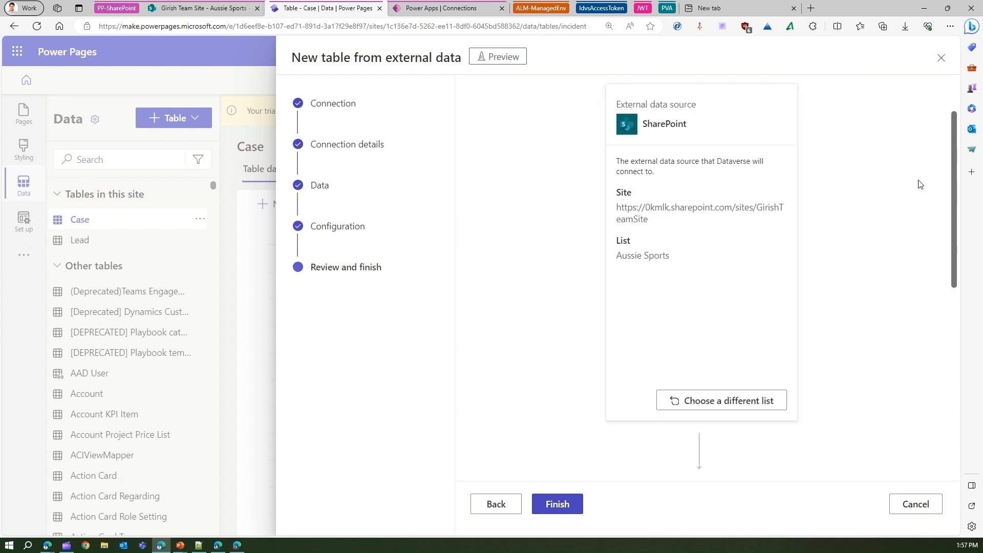
left_click_drag(953, 180, 965, 226)
scroll(492, 473, "down", 6)
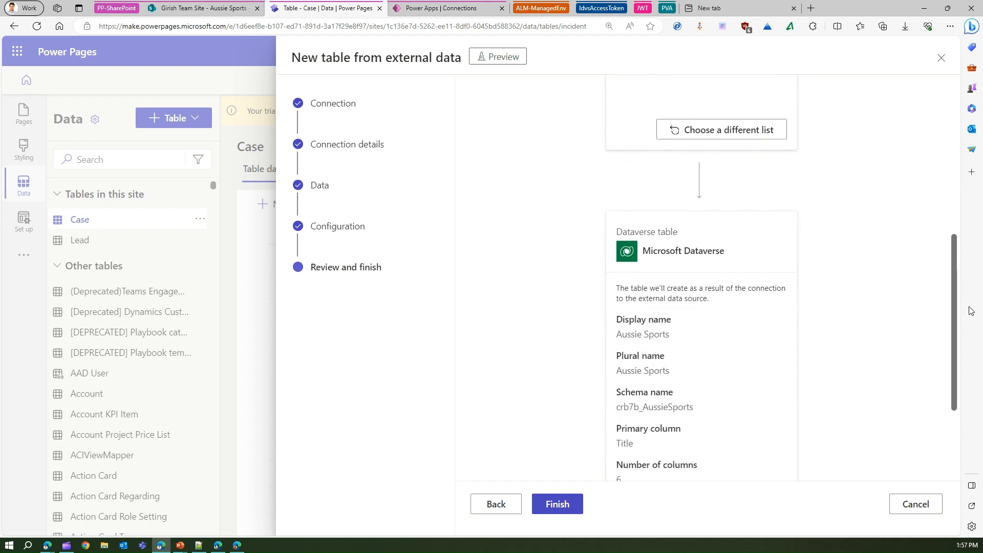
left_click(557, 501)
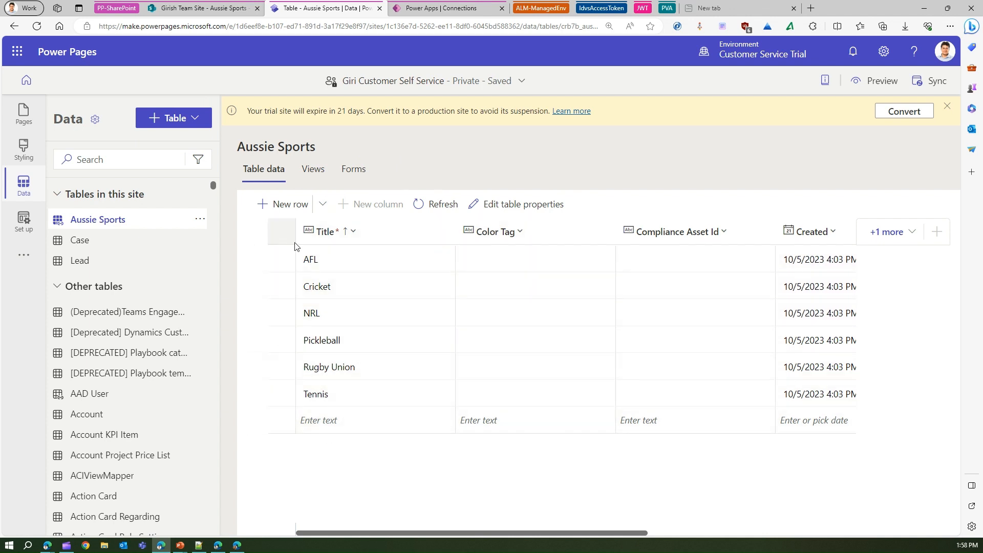
- Switch to the Aussie Sports list in SharePoint and add a new item titled Netball
left_click(203, 8)
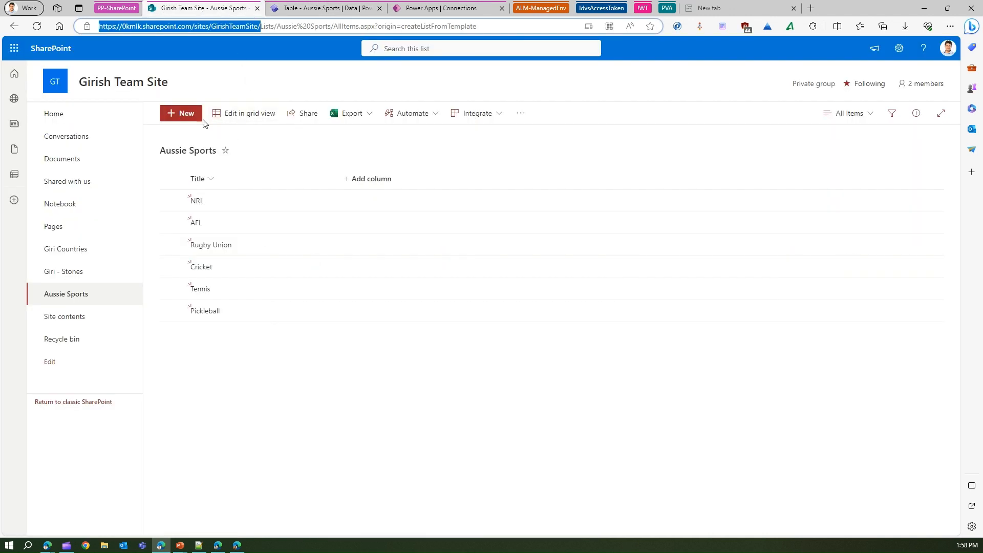
left_click(187, 114)
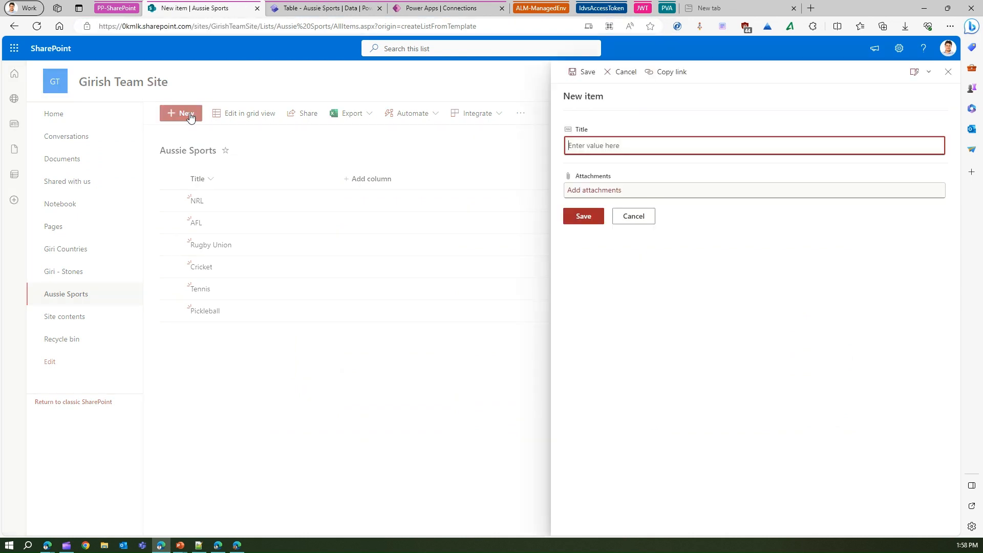
type("Netball")
left_click(592, 215)
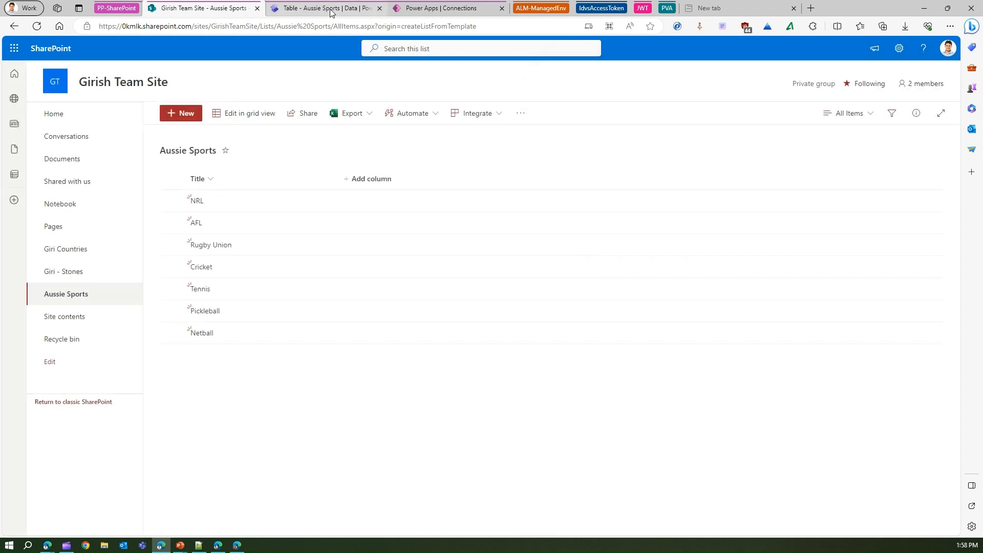
- Return to Power Pages and refresh the Aussie Sports table data to check for the Netball row
left_click(330, 9)
left_click(438, 201)
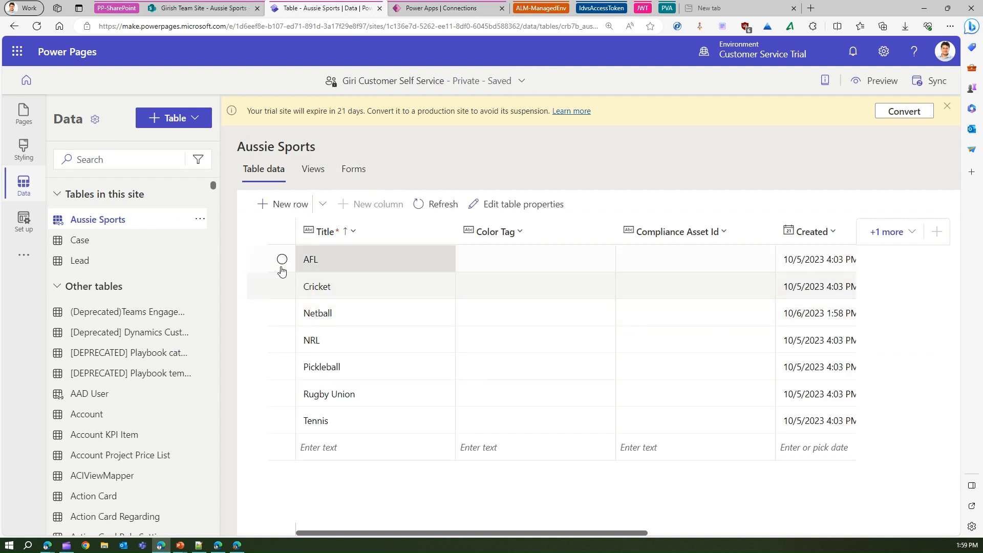
key("ctrl")
key("ctrl")
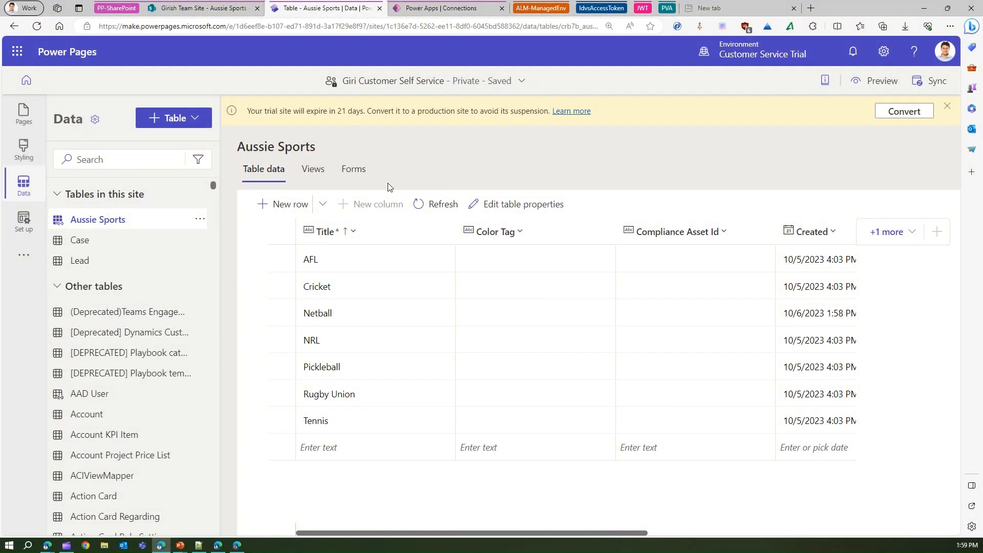
- Create a page named Sports from the blank layout in the main navigation and add a List component to its section
left_click(23, 114)
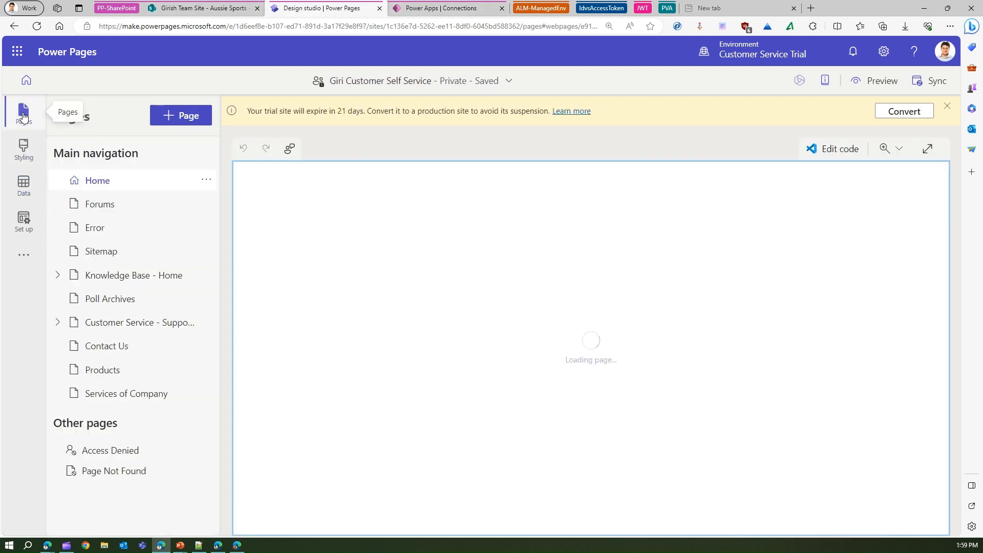
left_click(195, 119)
type("Sports")
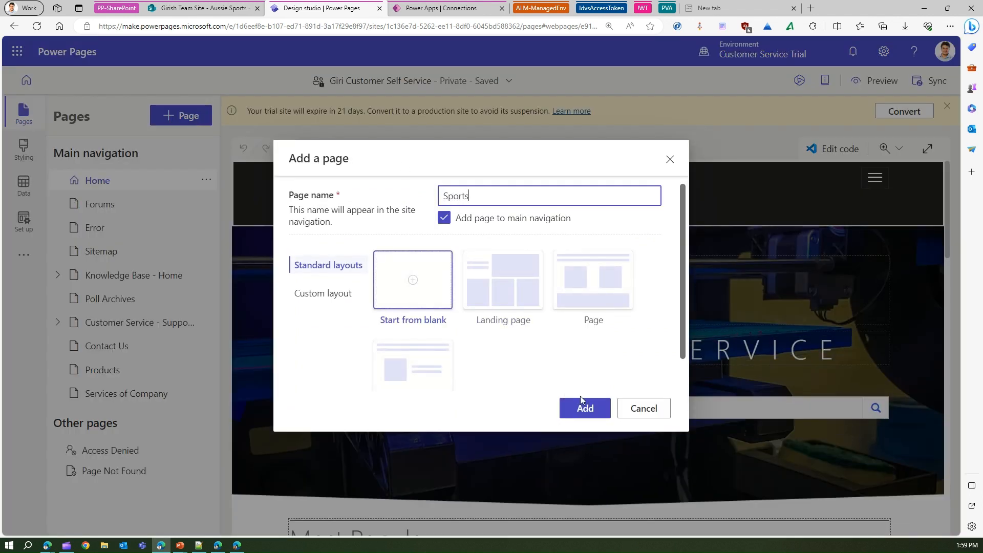
left_click(603, 408)
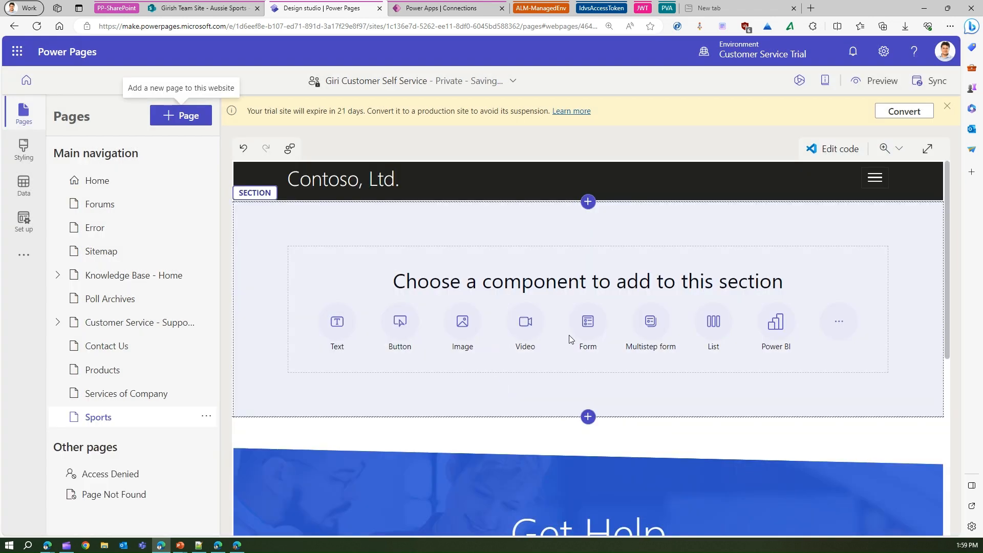
left_click(708, 328)
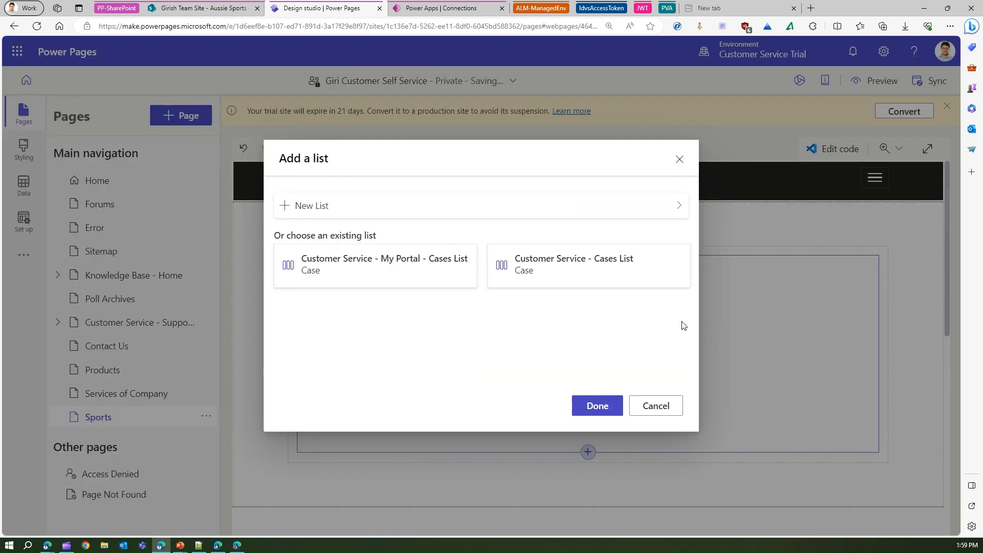
left_click(315, 208)
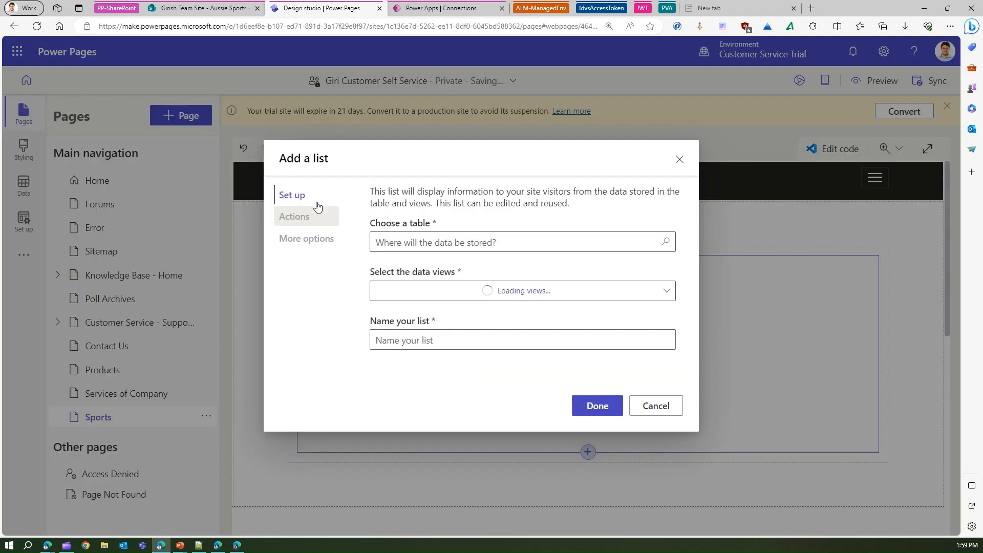
left_click(403, 240)
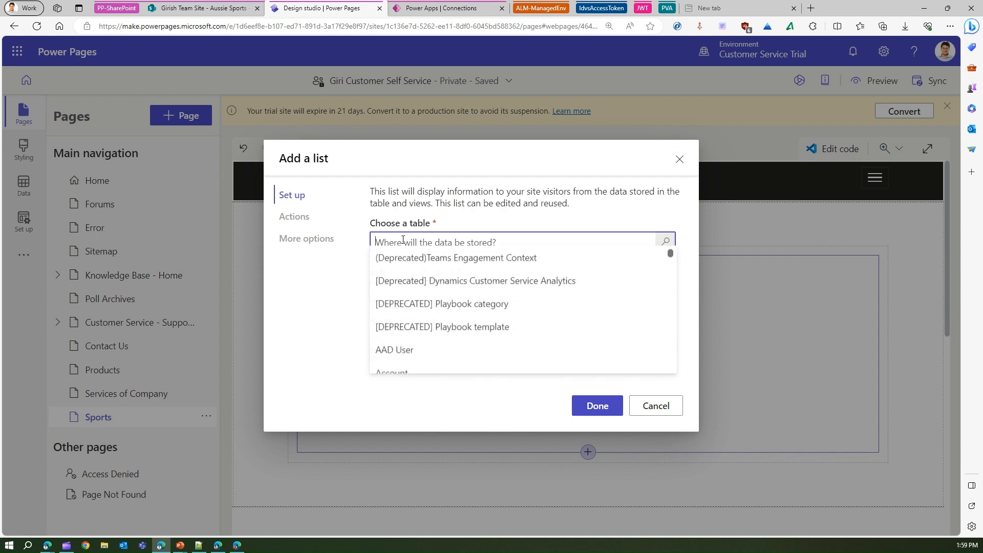
type("auss")
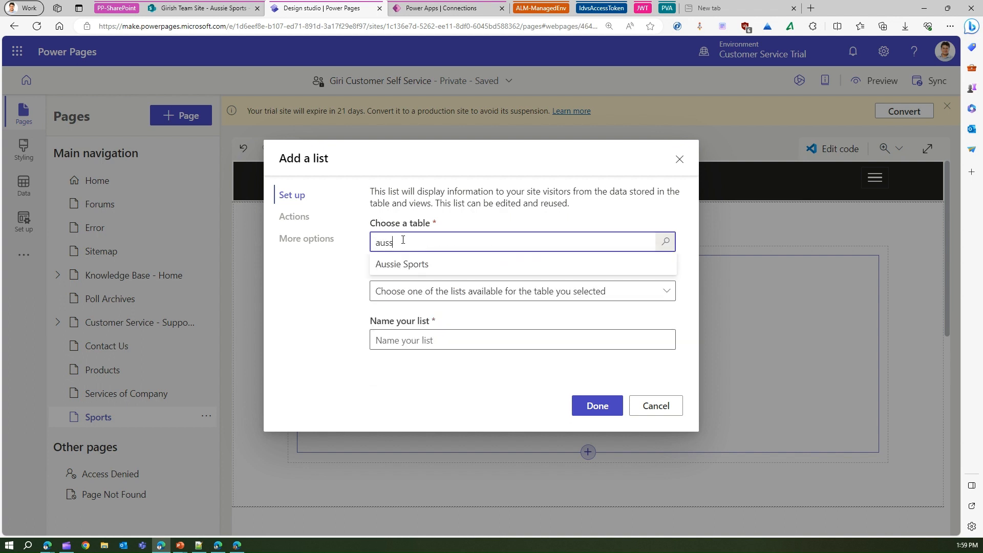
left_click(408, 264)
left_click(425, 300)
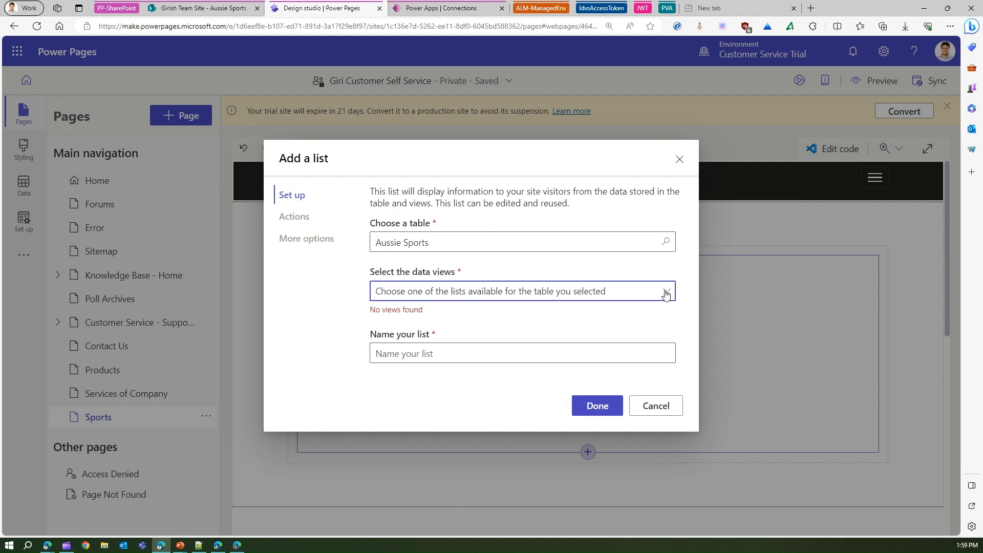
left_click(657, 407)
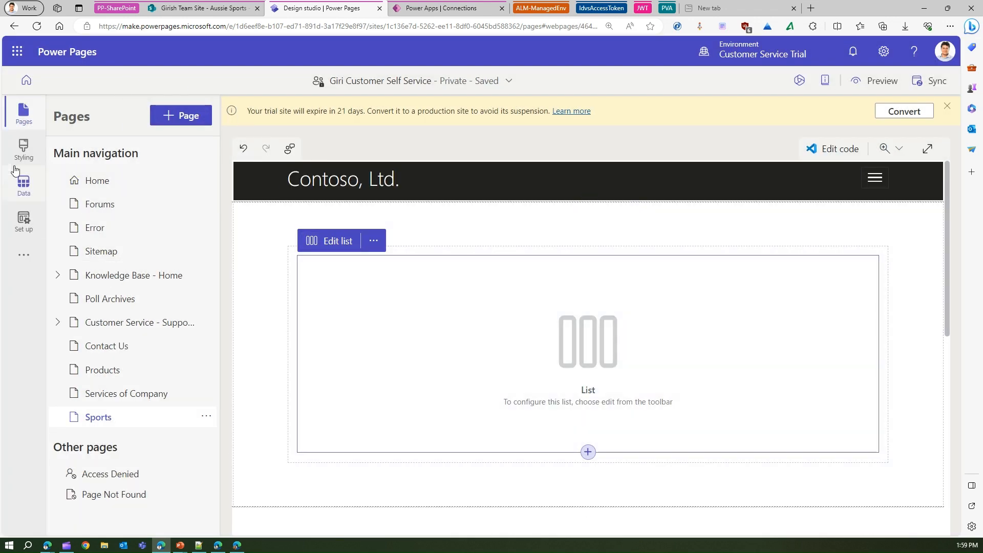
- Create a view named All Sports for the Aussie Sports table, then save and publish it
left_click(24, 184)
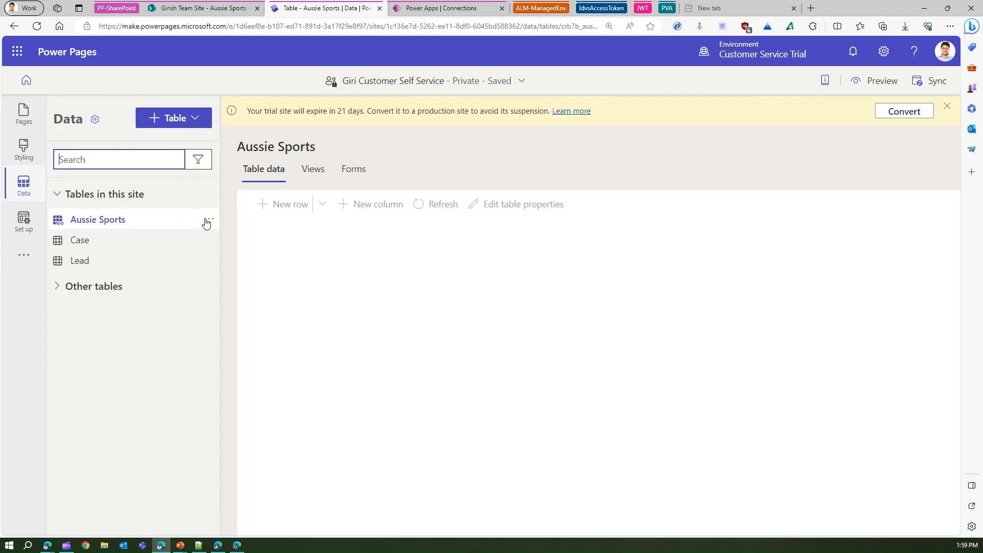
left_click(209, 220)
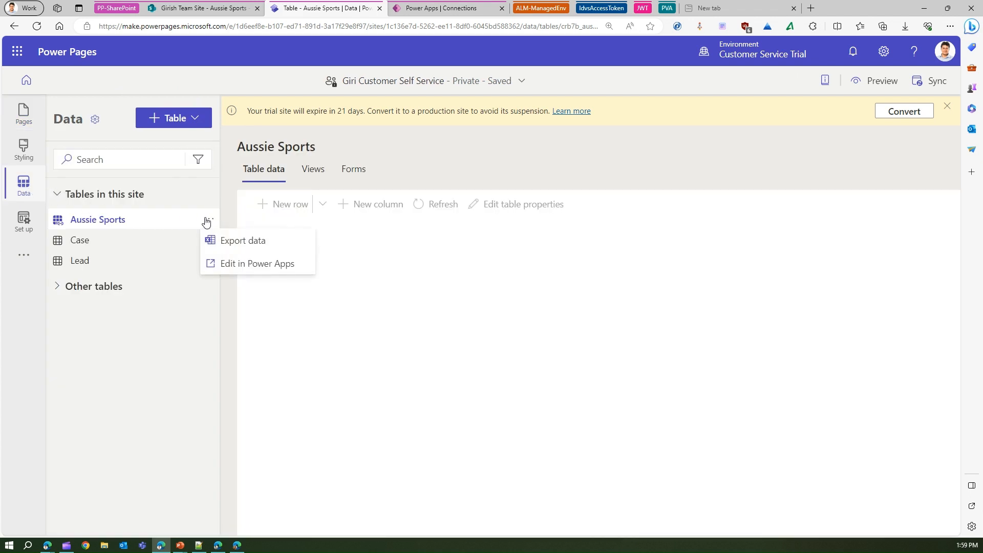
left_click(311, 172)
left_click(328, 284)
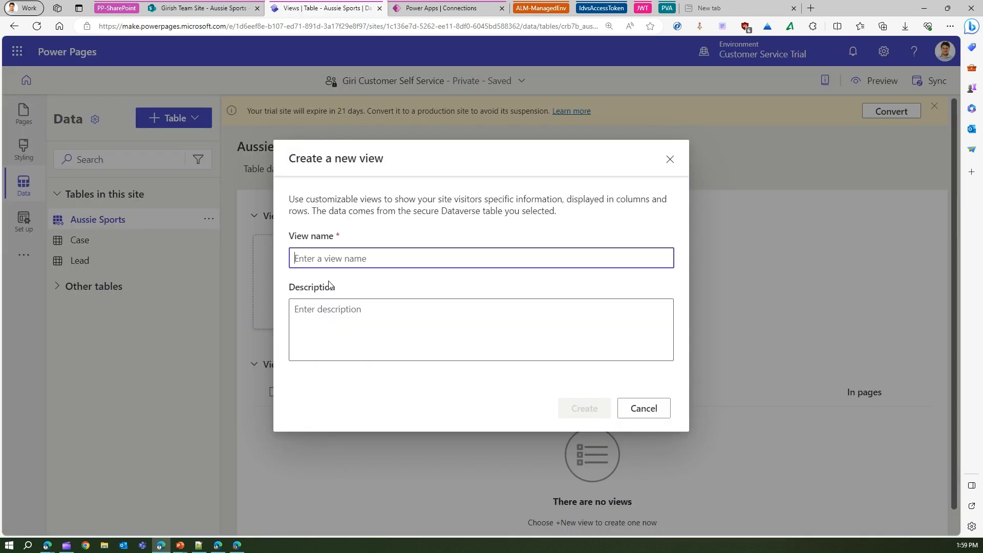
type("All ")
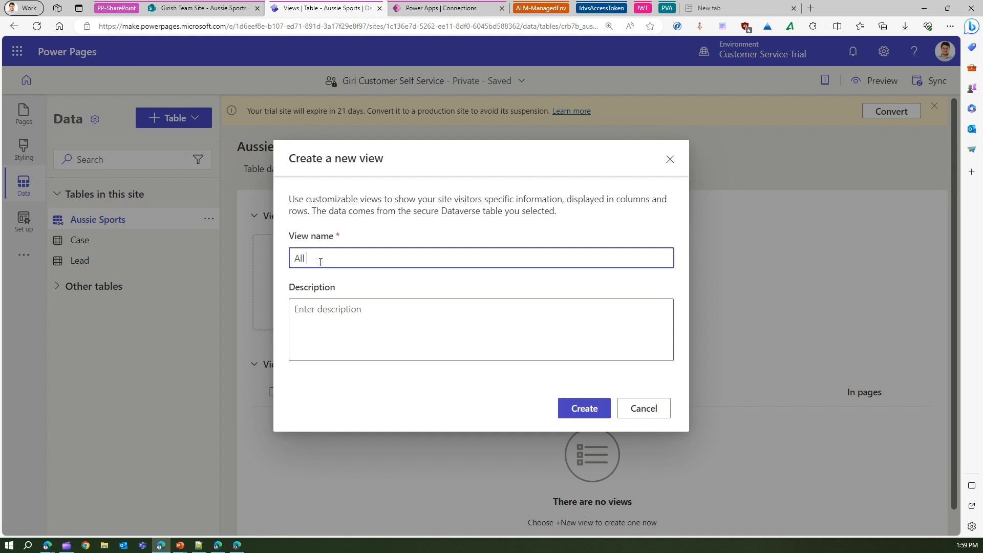
type("Spopr")
type("rts")
left_click(588, 414)
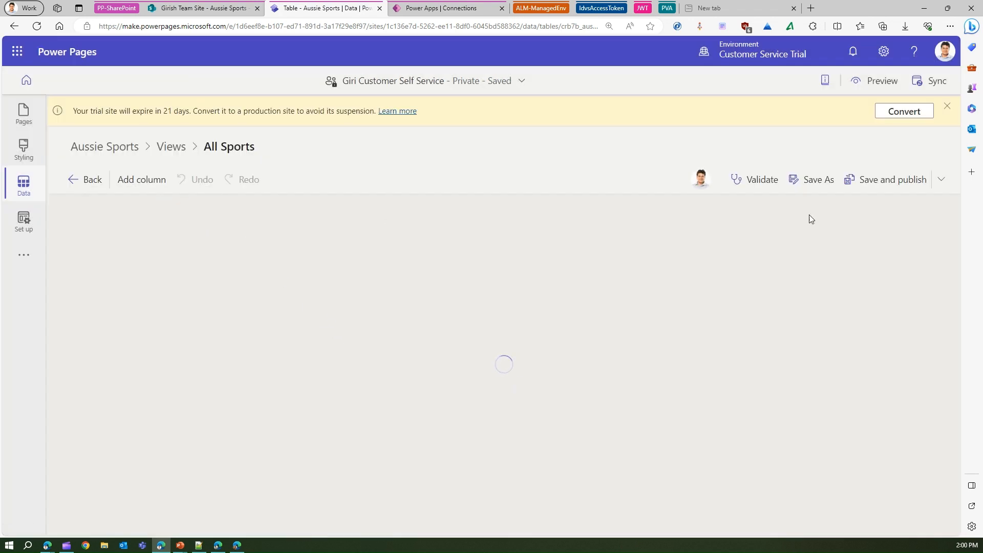
left_click(879, 179)
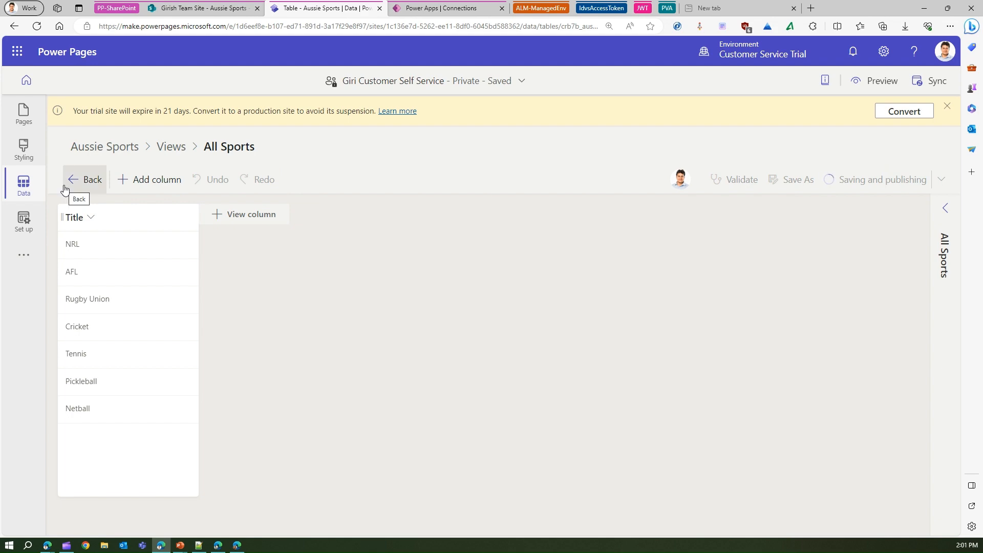
left_click(709, 7)
left_click(340, 6)
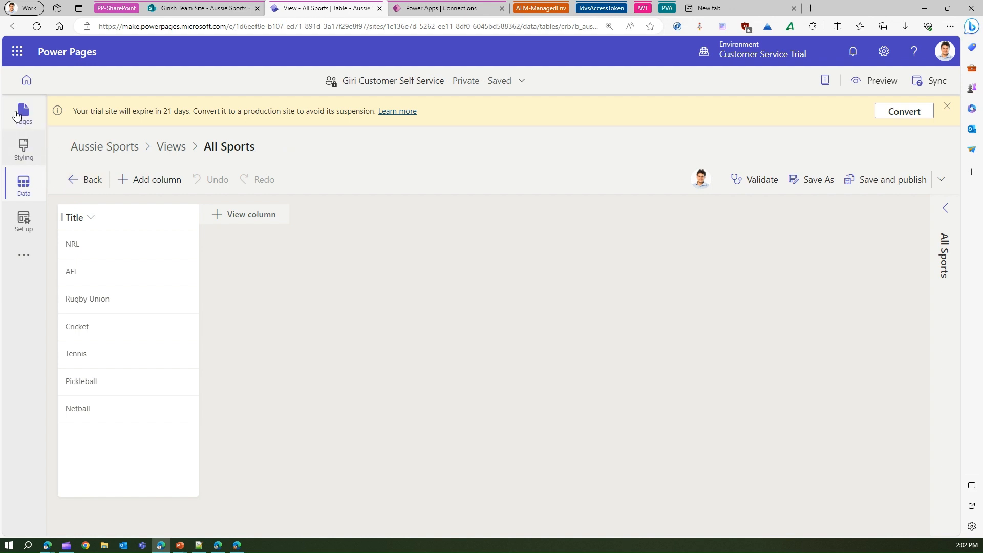
- Configure the Sports page's list as a new list on the Aussie Sports table with the All Sports view, named All Sports PP
left_click(23, 115)
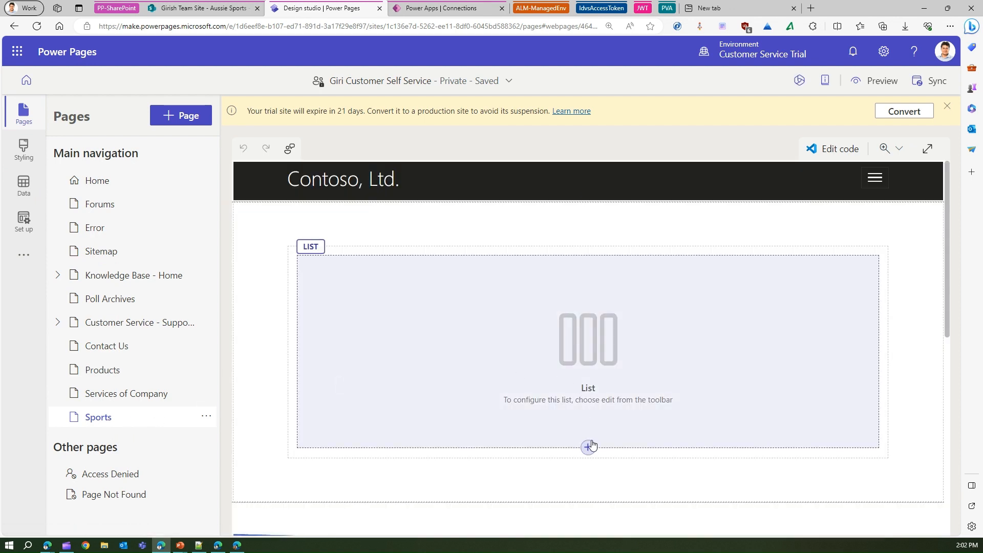
left_click(395, 309)
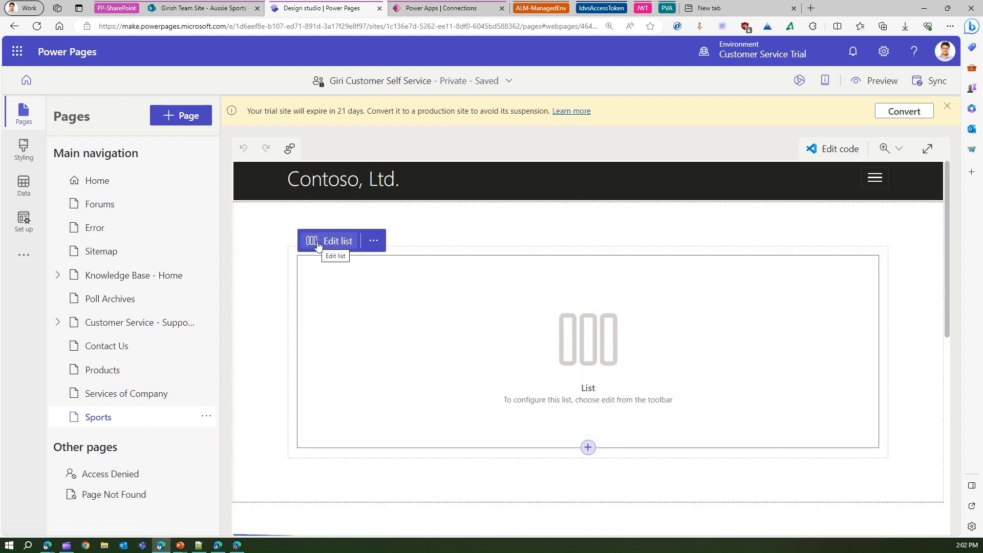
left_click(324, 239)
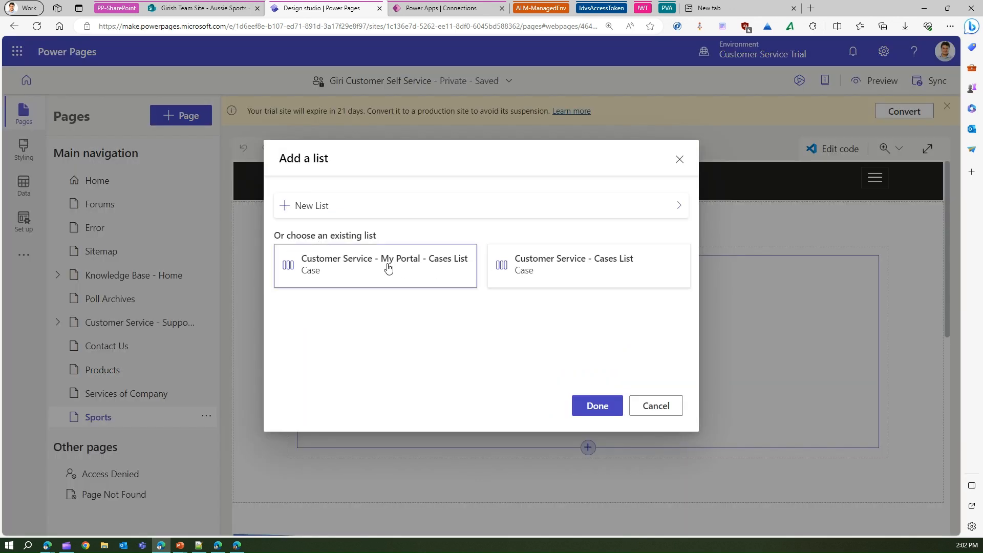
left_click(313, 206)
left_click(392, 238)
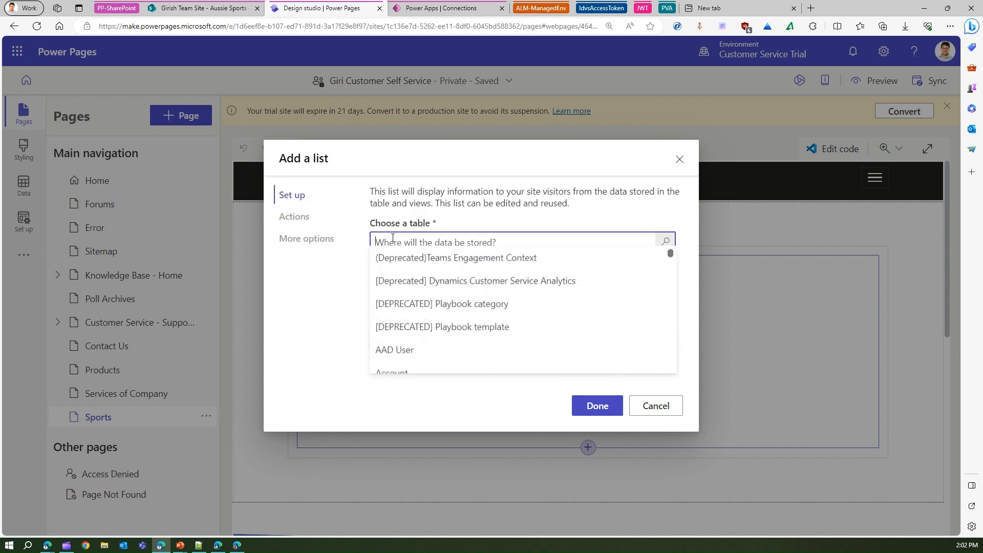
type("aussi")
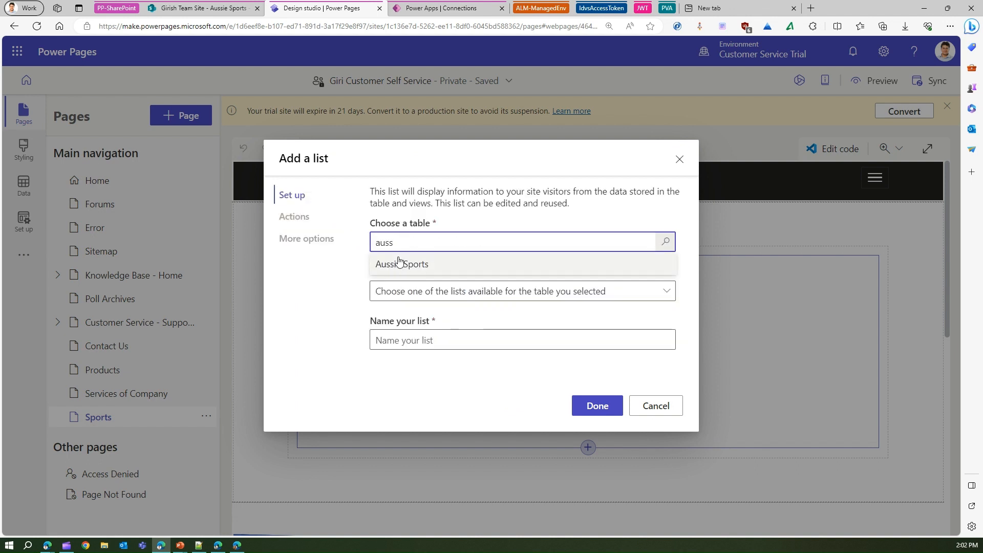
left_click(399, 264)
left_click(416, 291)
left_click(410, 313)
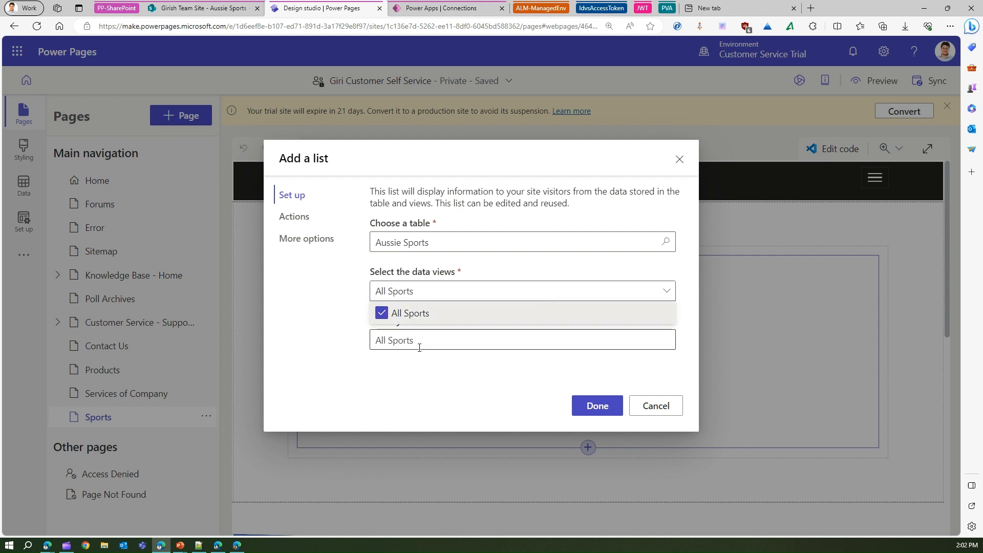
left_click(422, 341)
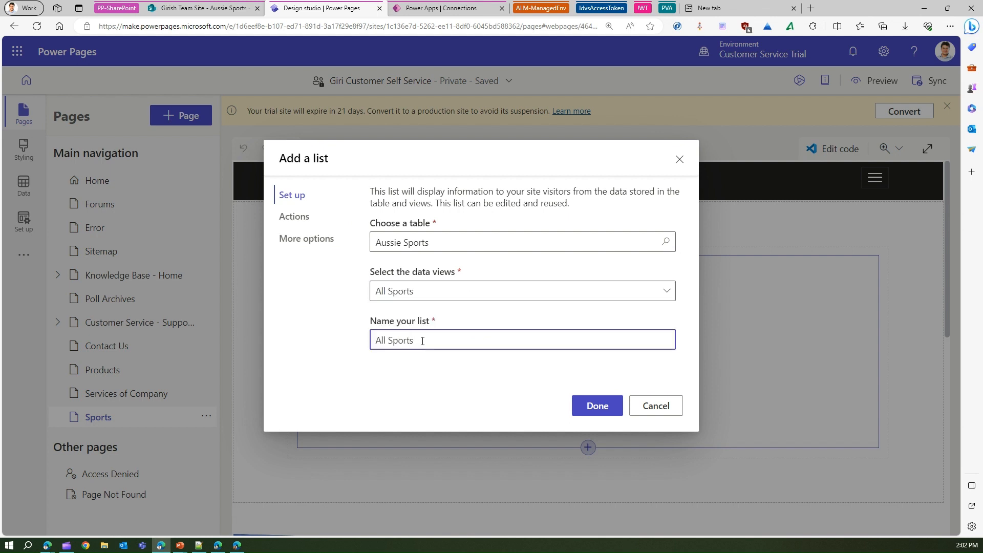
type("PP")
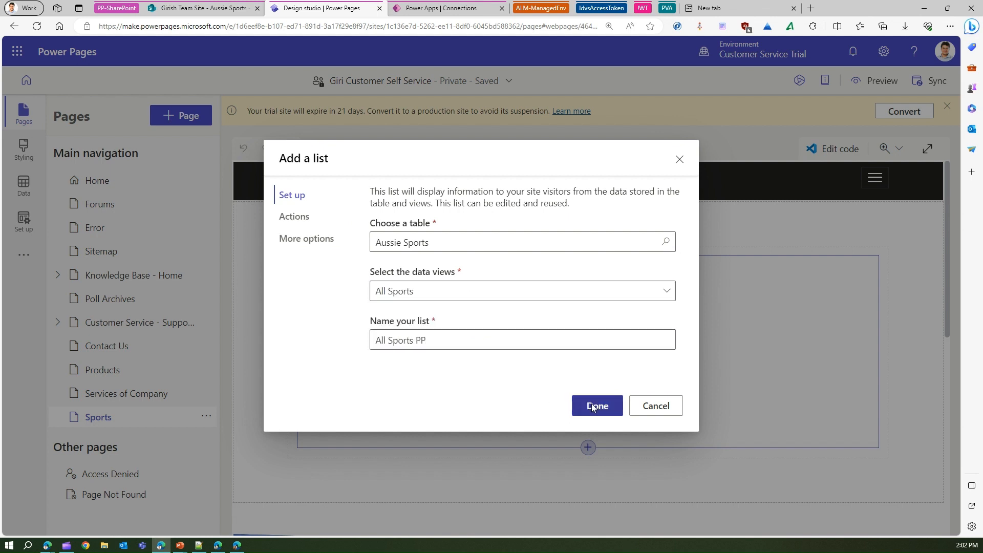
left_click(594, 405)
- Create a read permission with global access on the Aussie Sports table for the Anonymous Users and Authenticated Users roles, accepting public visibility
left_click(815, 268)
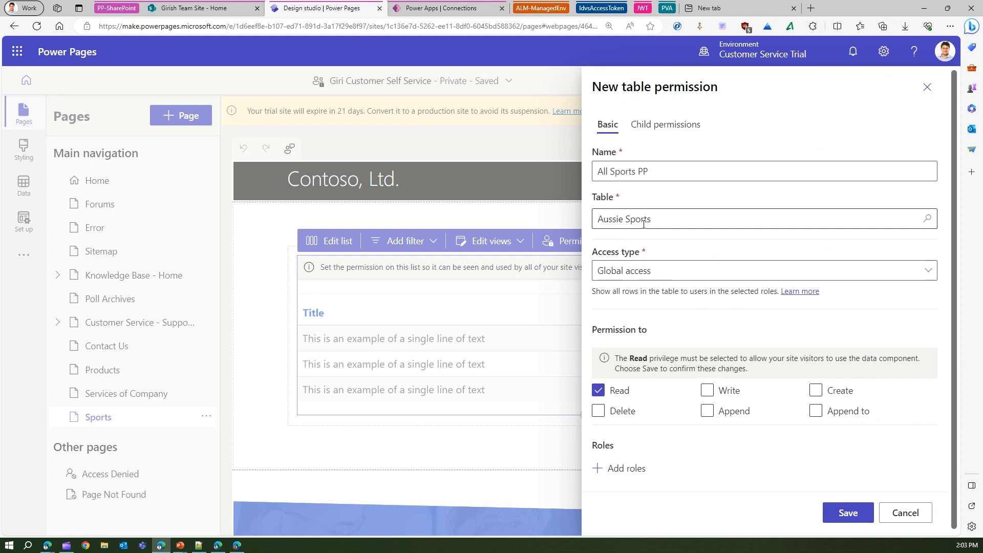
left_click(622, 469)
left_click(449, 470)
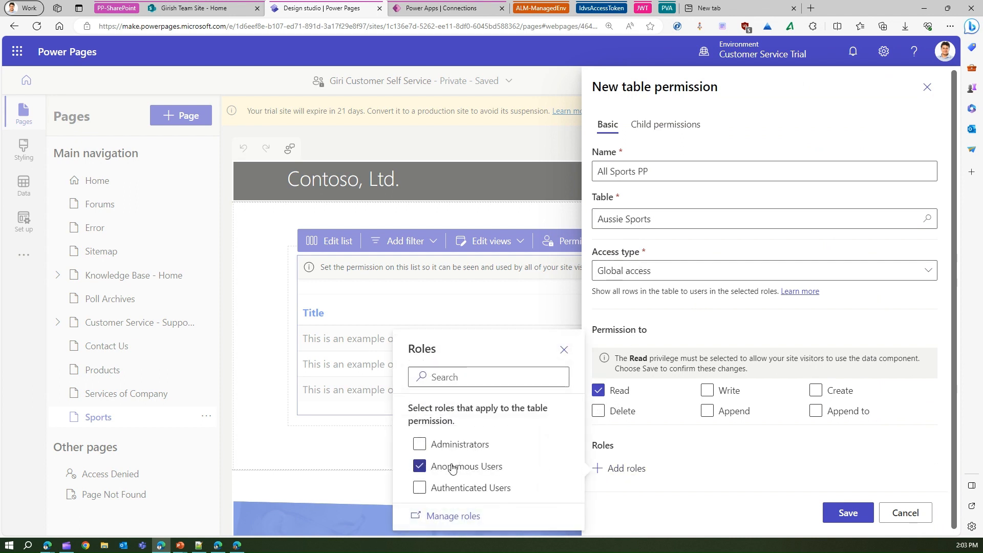
left_click(782, 513)
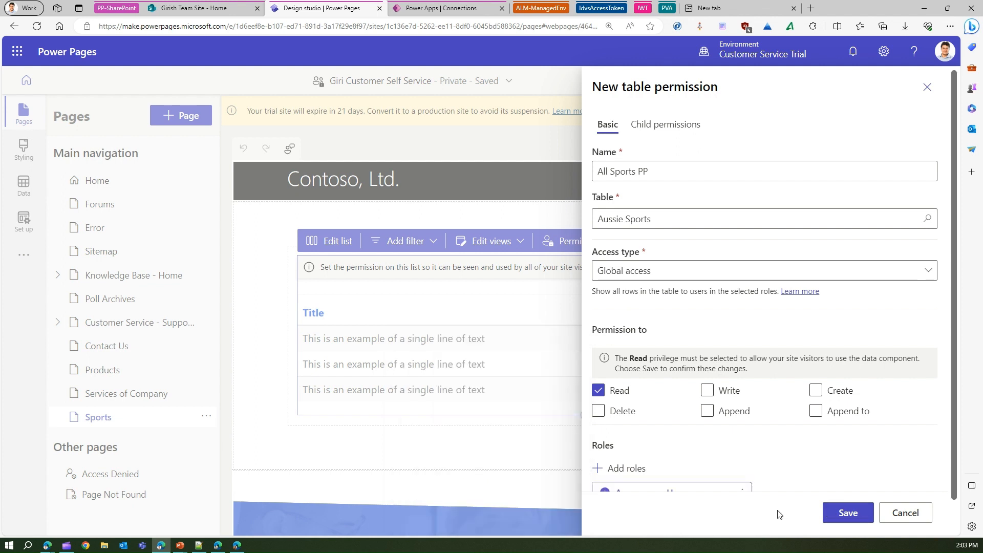
left_click(624, 468)
left_click(465, 492)
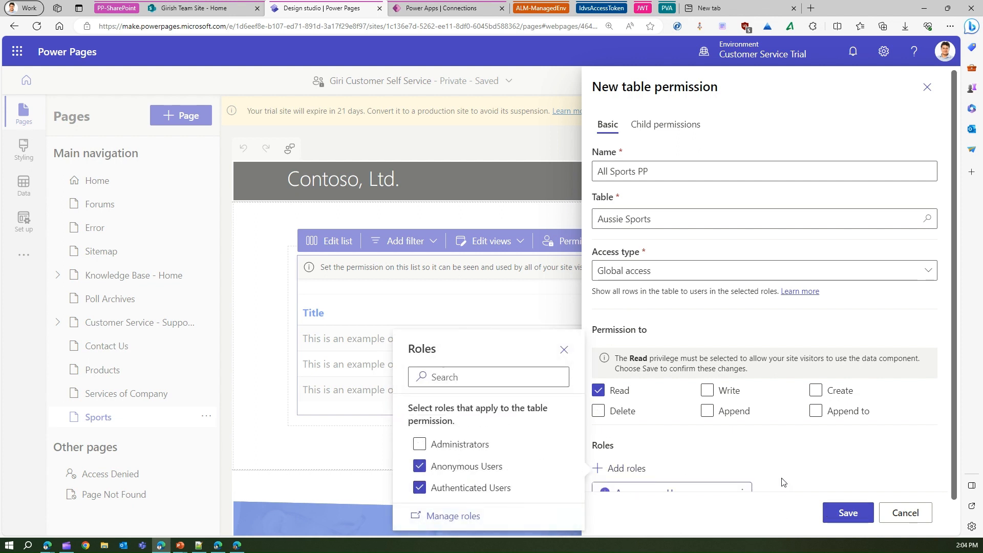
left_click(836, 498)
left_click(851, 512)
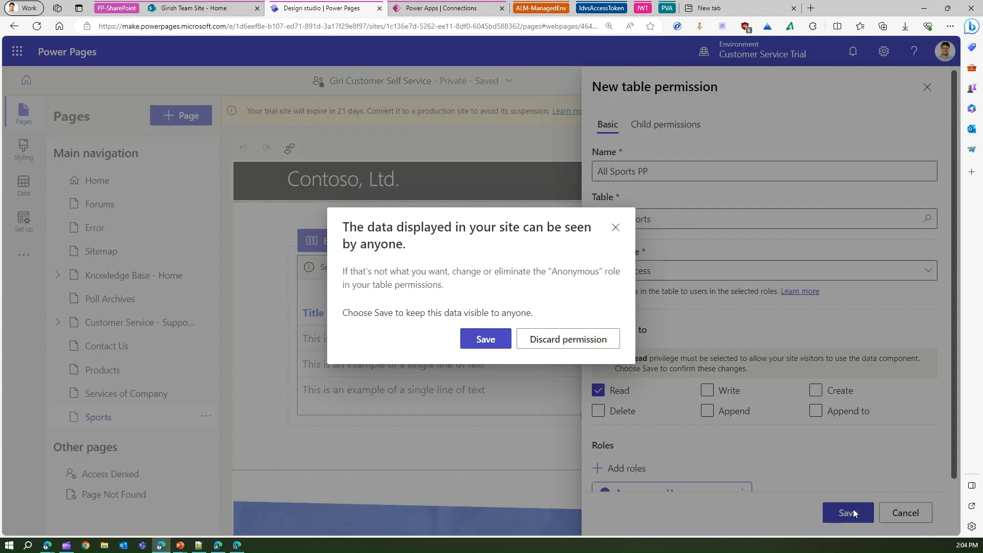
left_click(484, 339)
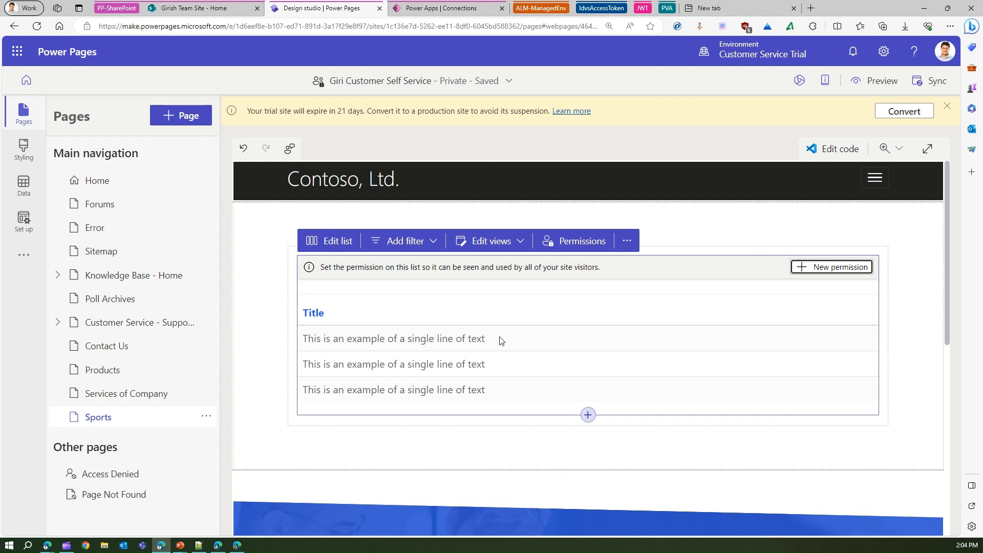
- Sync the site configuration and preview the Sports page at desktop size
left_click(927, 81)
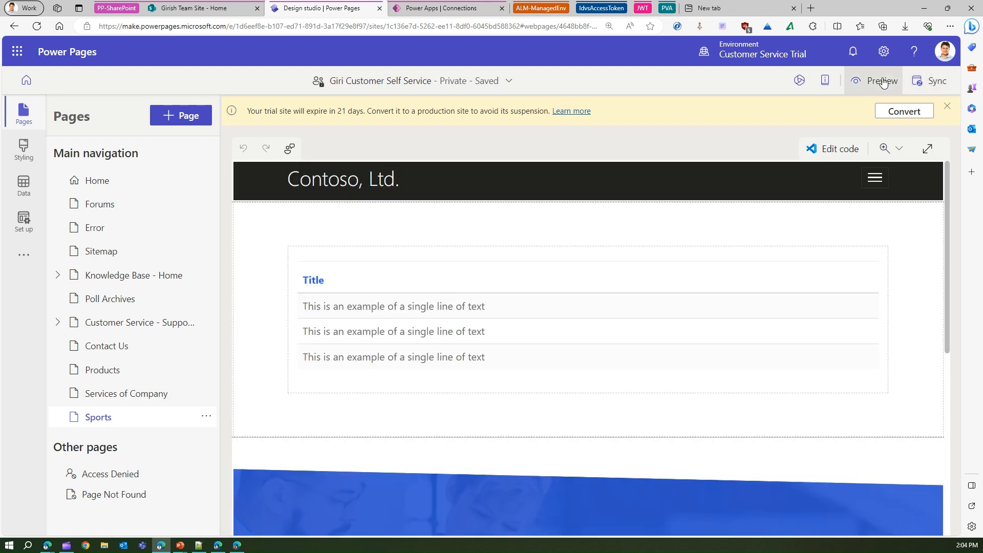
left_click(882, 83)
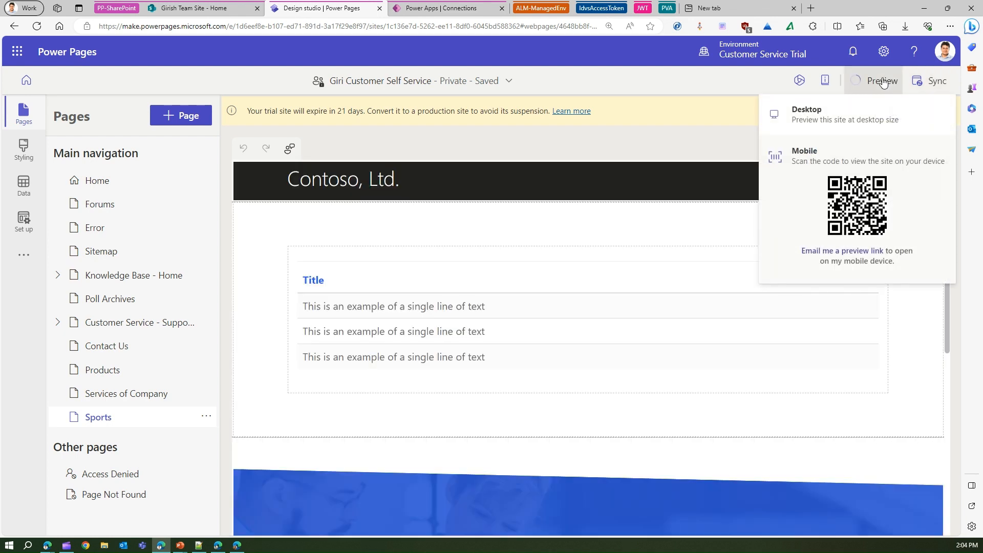
left_click(847, 117)
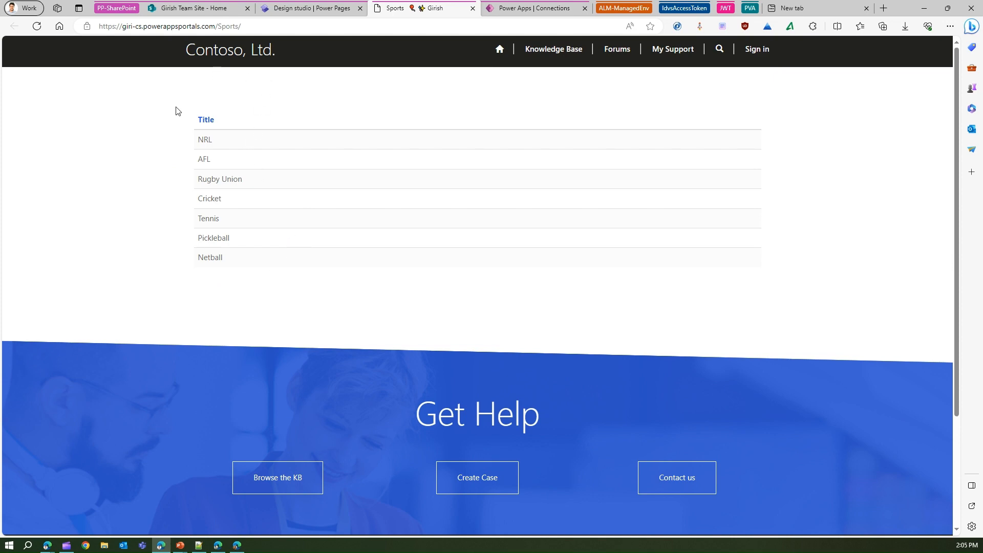
- Switch to the SharePoint team site and add a new item titled Basketball to the Aussie Sports list
left_click(195, 9)
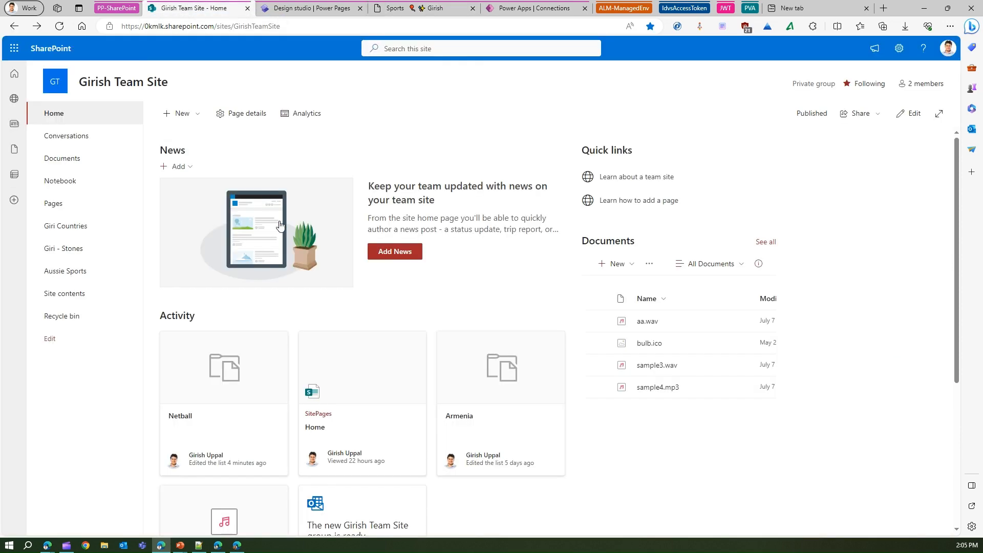
left_click(88, 276)
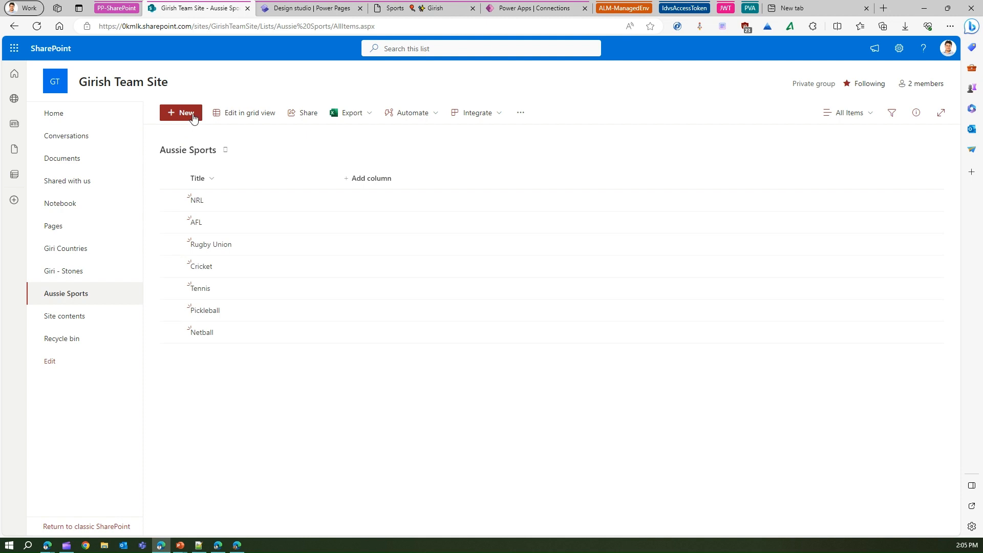
left_click(192, 114)
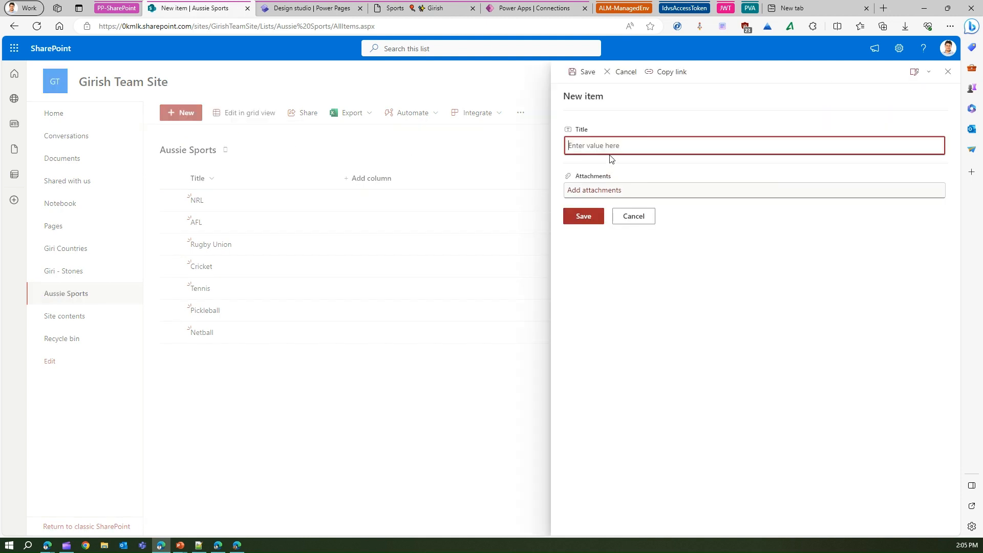
type("Basketball")
left_click(586, 216)
- Sync the site configuration again in the Power Pages design studio and reload the published Sports page
left_click(313, 8)
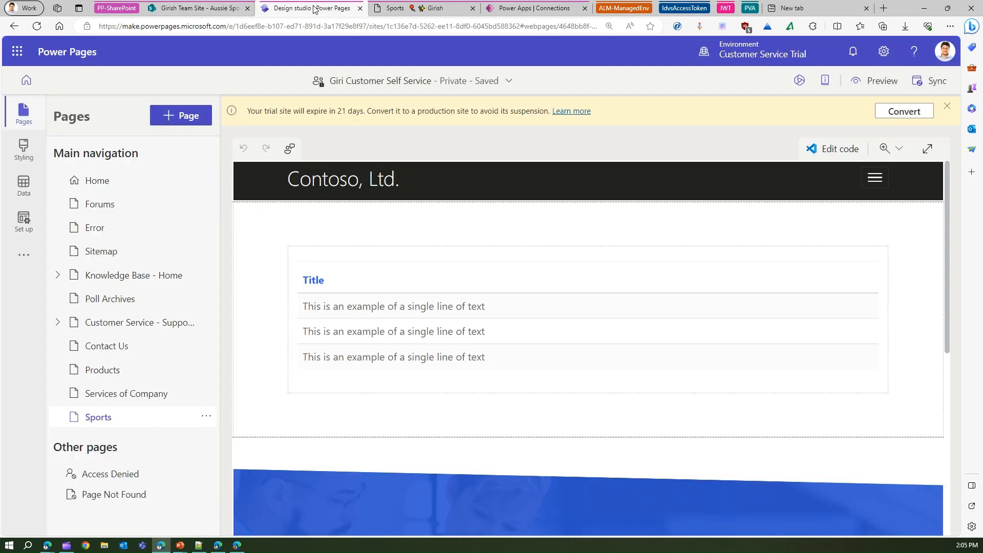
left_click(410, 8)
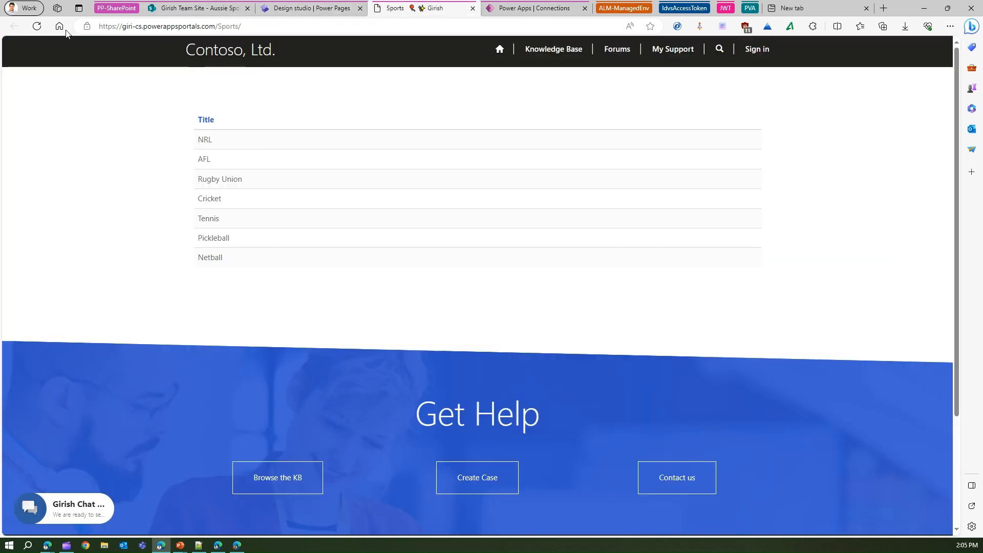
left_click(36, 26)
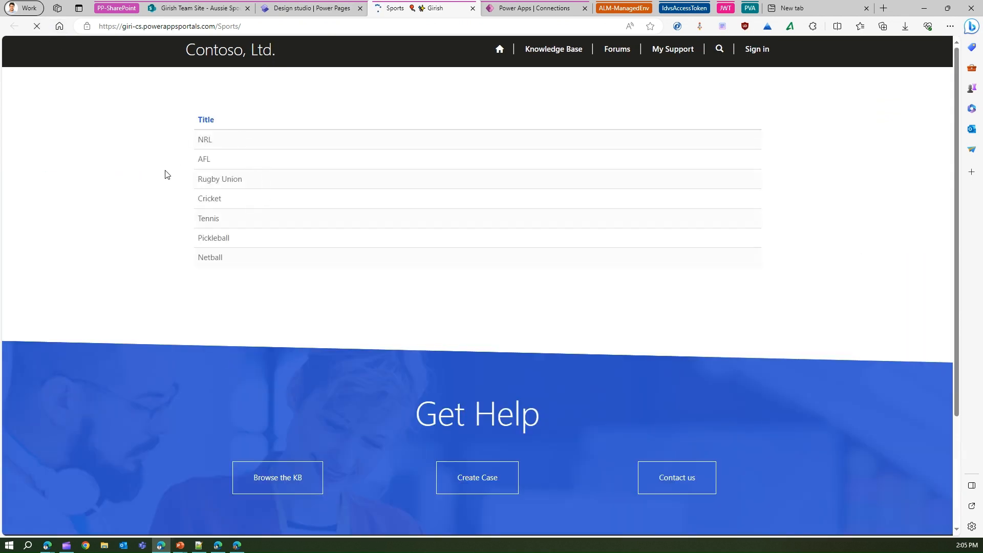
left_click(310, 8)
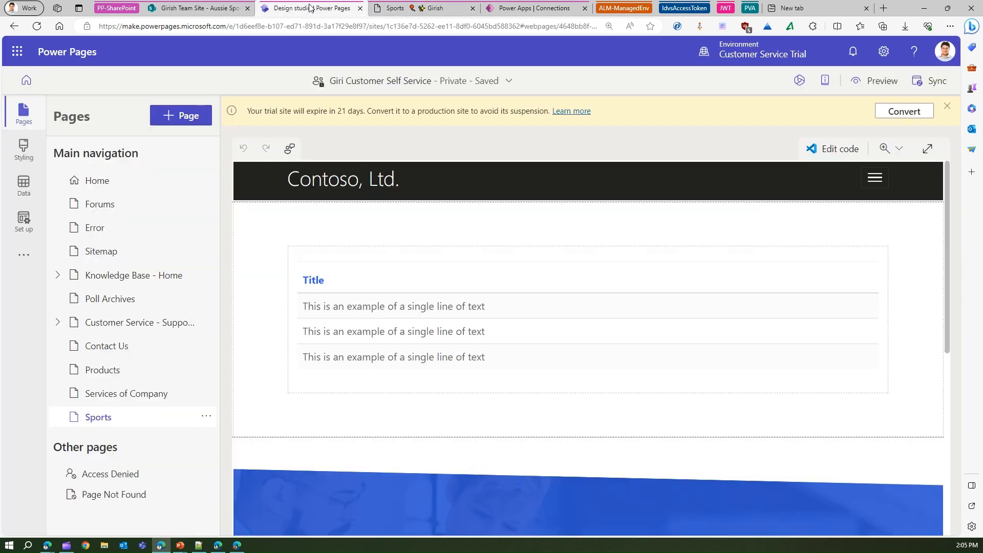
left_click(931, 91)
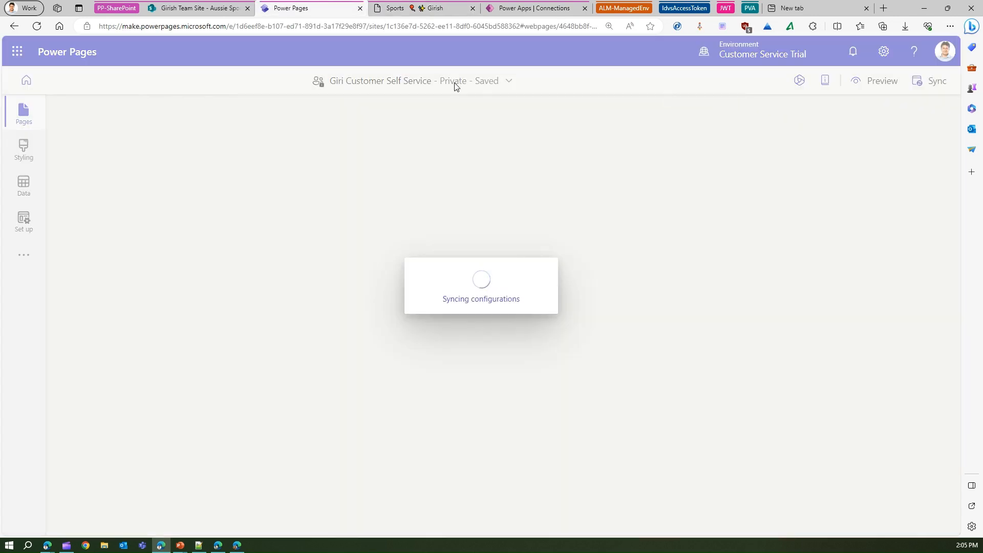
left_click(416, 10)
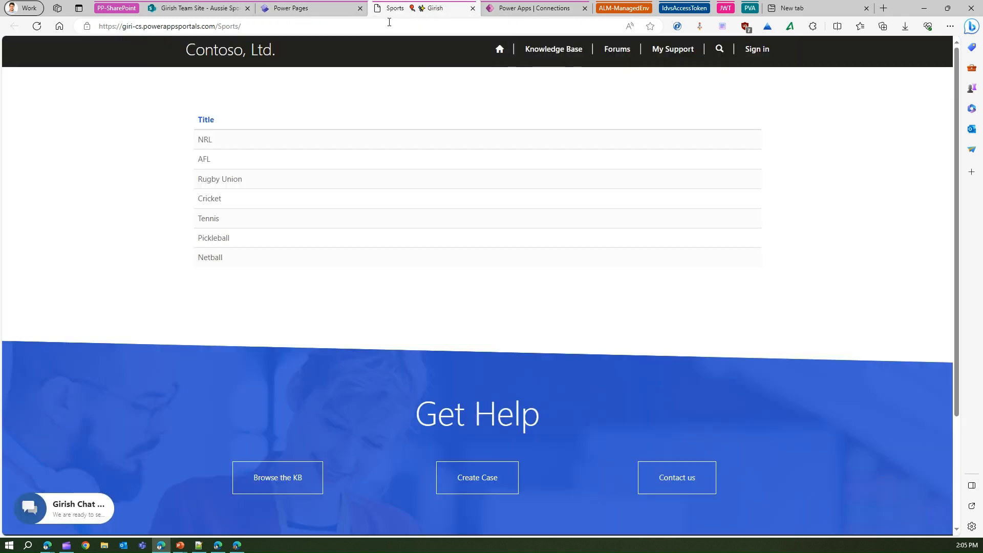
left_click(37, 27)
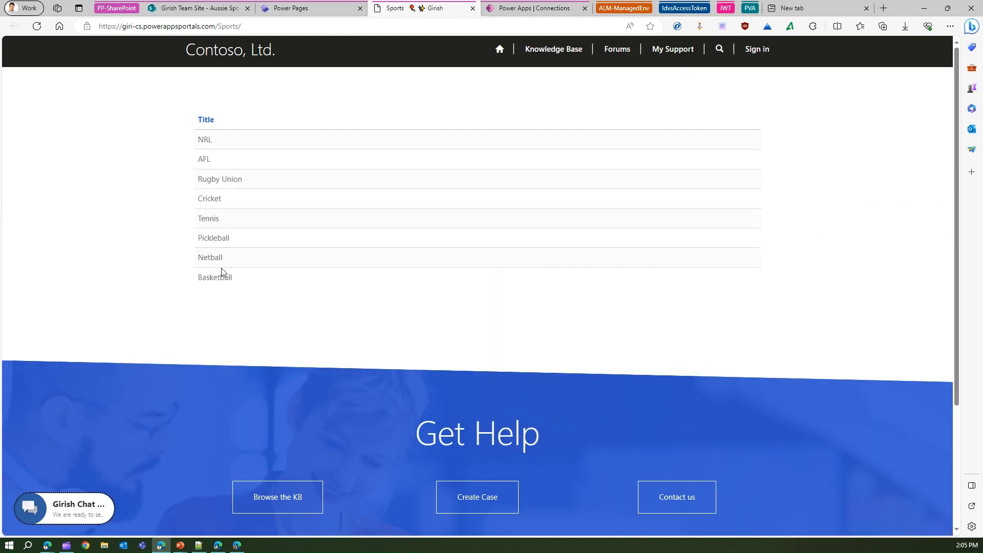
- Return to the Aussie Sports list in SharePoint to compare its items with those on the Sports page
key("ctrl")
key("ctrl")
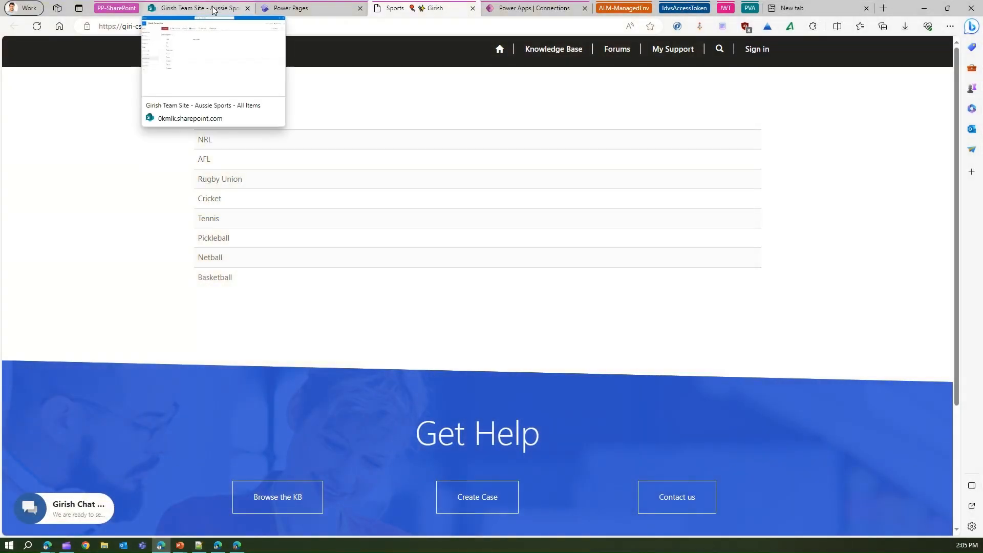
left_click(214, 10)
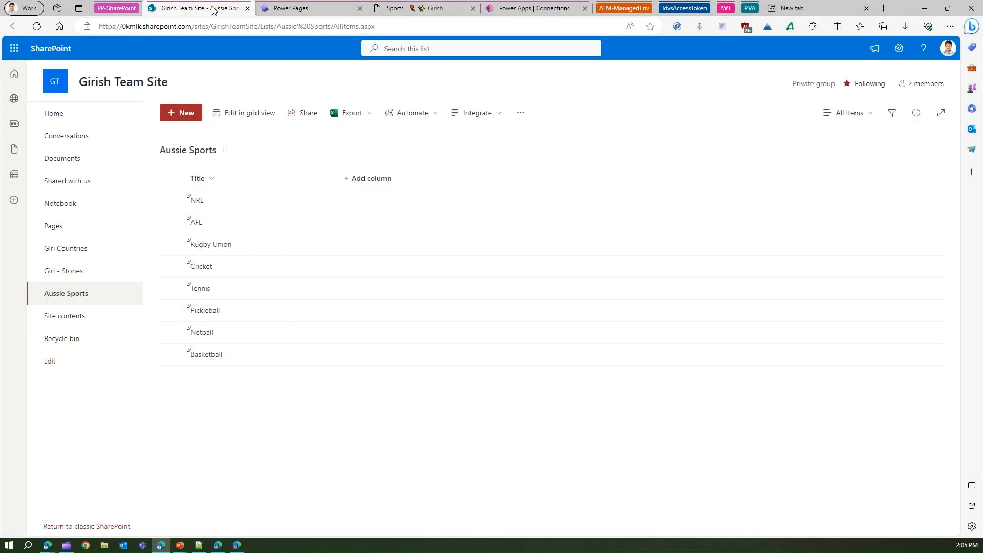